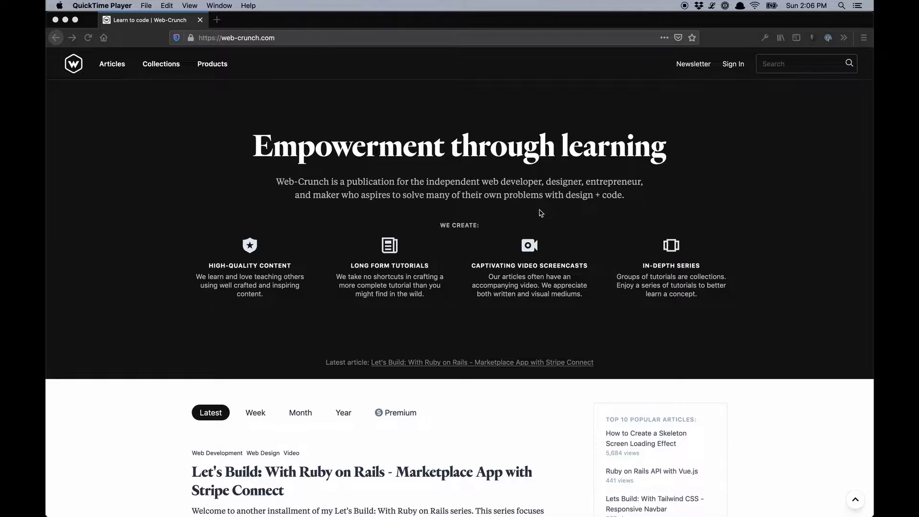
# Scroll the homepage, then open the Articles listing
pyautogui.click(111, 70)
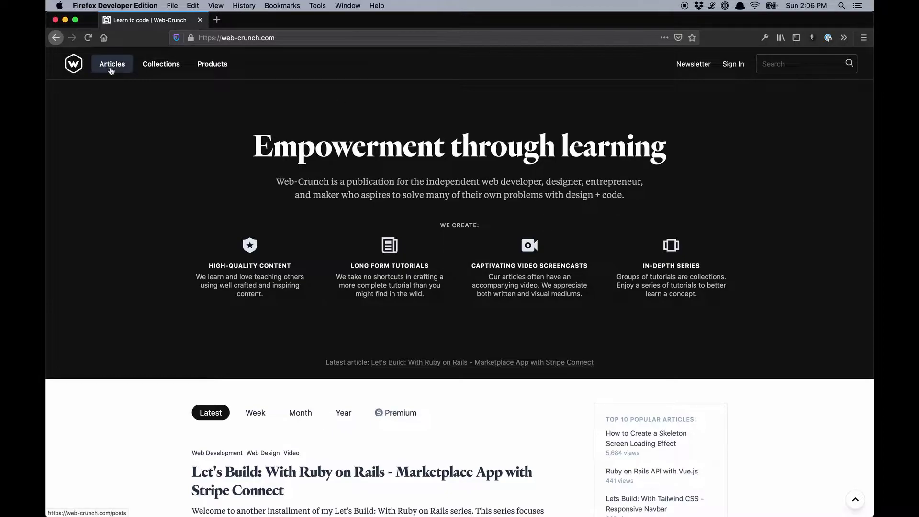
pyautogui.scroll(-7, 381, 244)
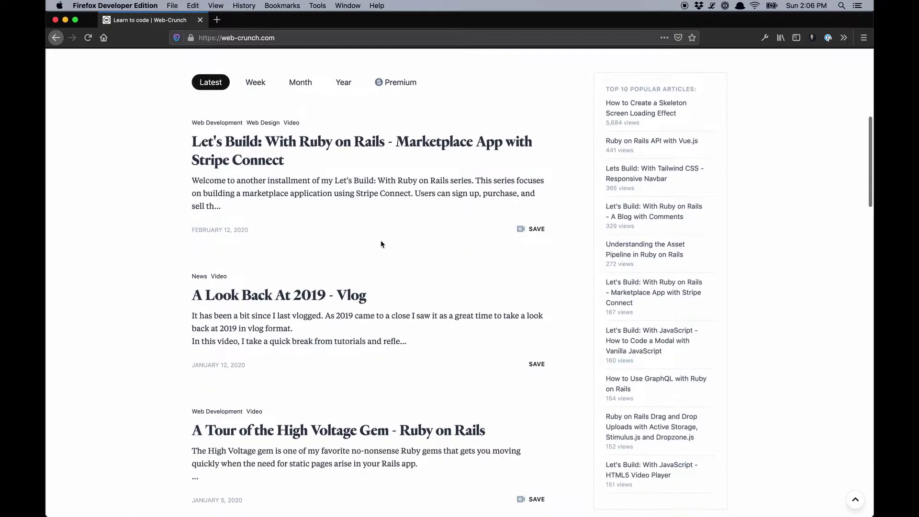
pyautogui.scroll(-20, 381, 244)
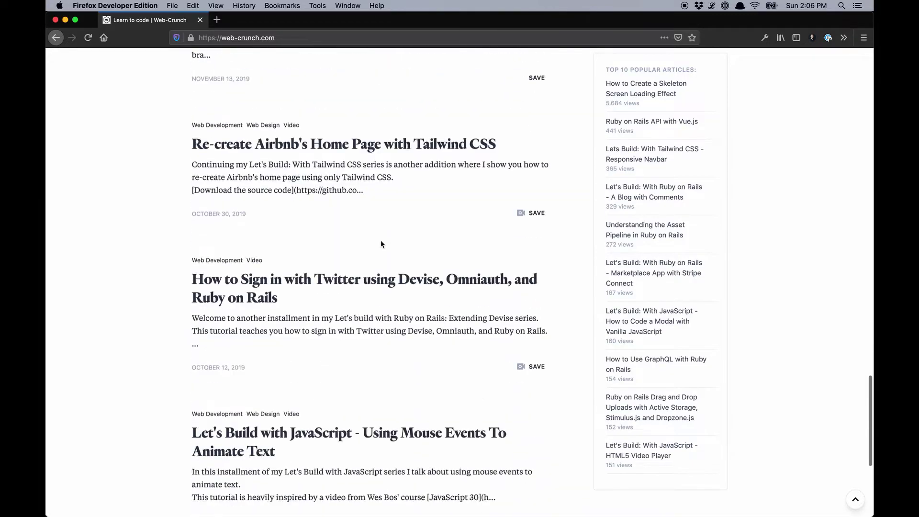
pyautogui.scroll(-5, 381, 244)
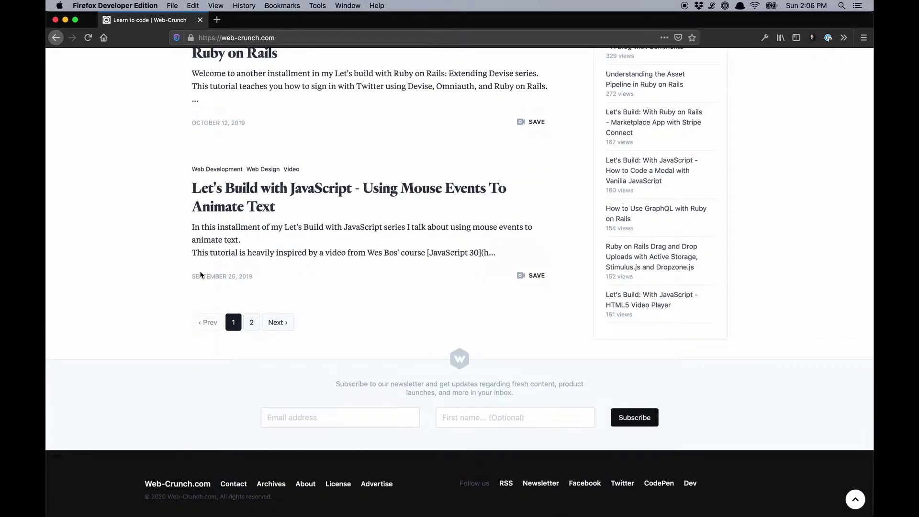
pyautogui.scroll(20, 200, 275)
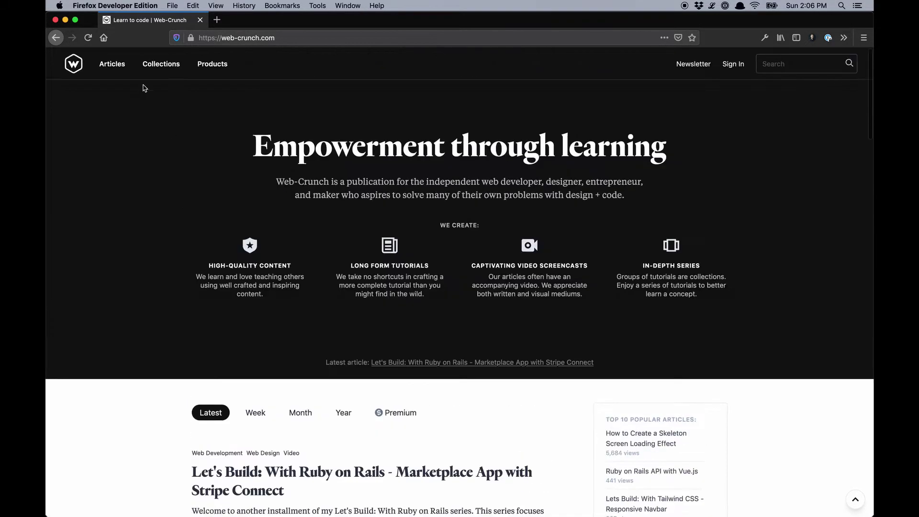
pyautogui.click(120, 66)
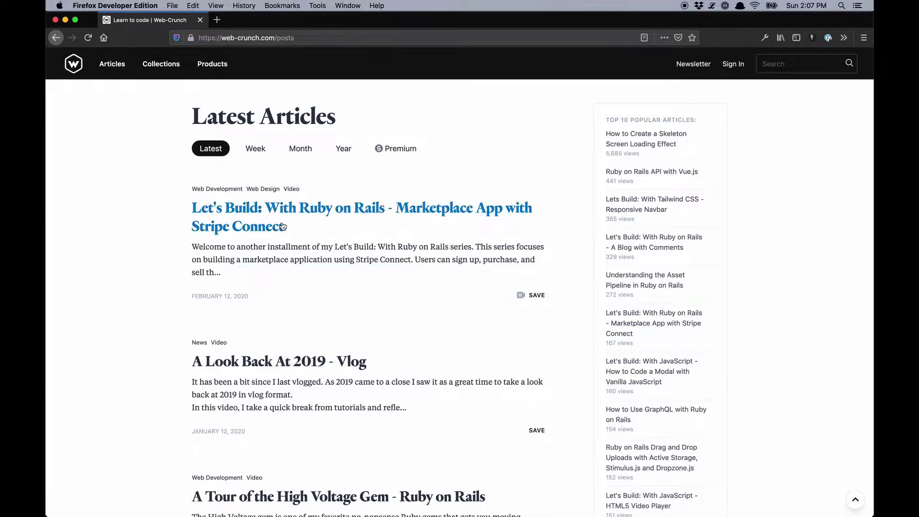
# Try the Month filter, then the Premium filter, returning to Latest after each
pyautogui.click(300, 149)
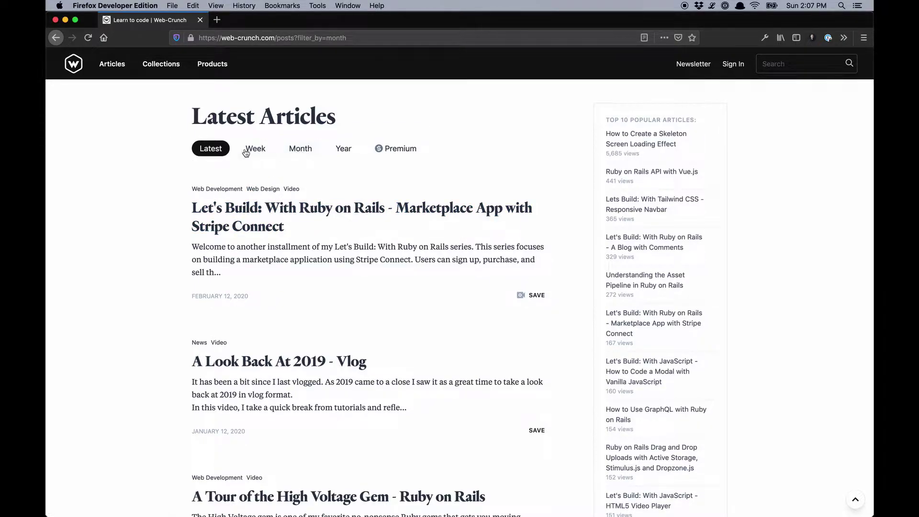
pyautogui.click(213, 150)
pyautogui.click(406, 151)
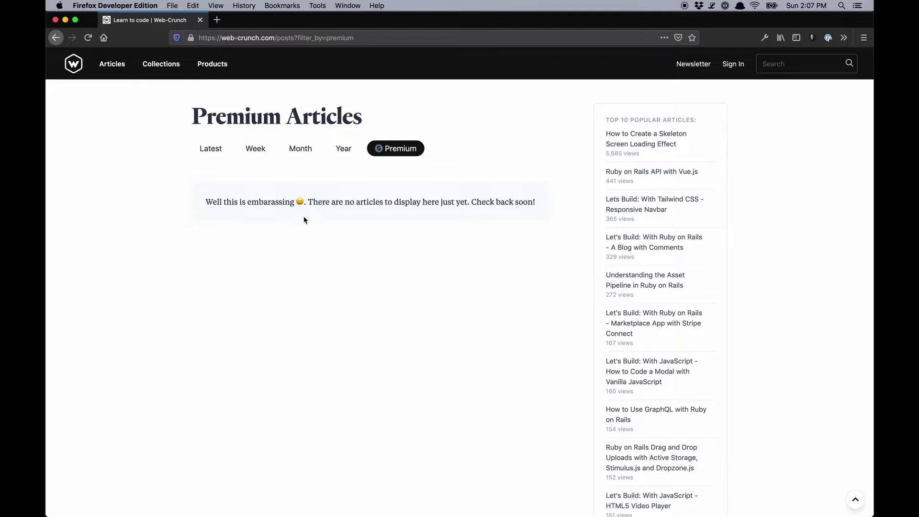
pyautogui.click(209, 155)
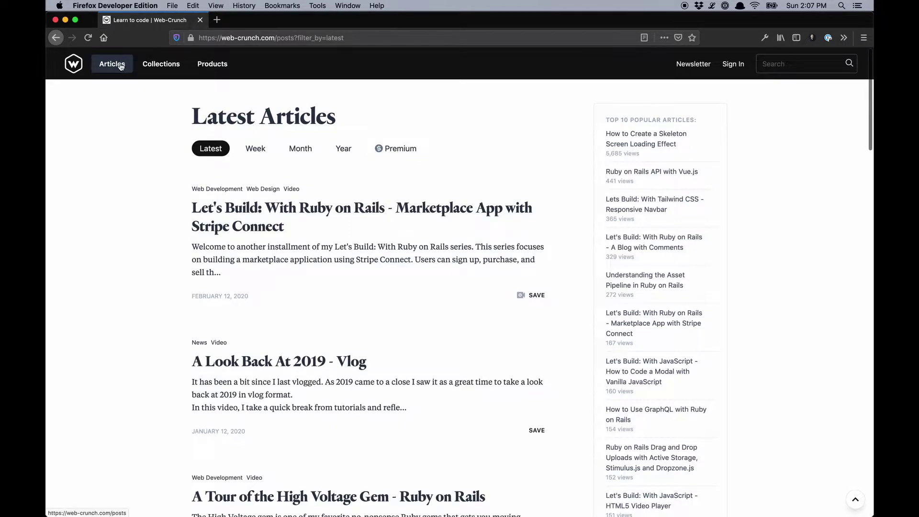
# Browse Collections, open the Ruby on Rails collection and scroll its video articles
pyautogui.click(148, 69)
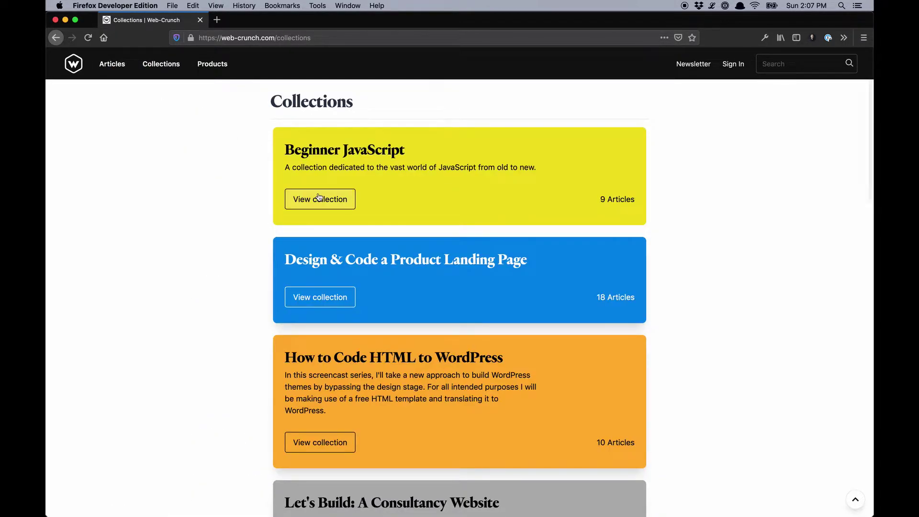
pyautogui.scroll(-5, 319, 197)
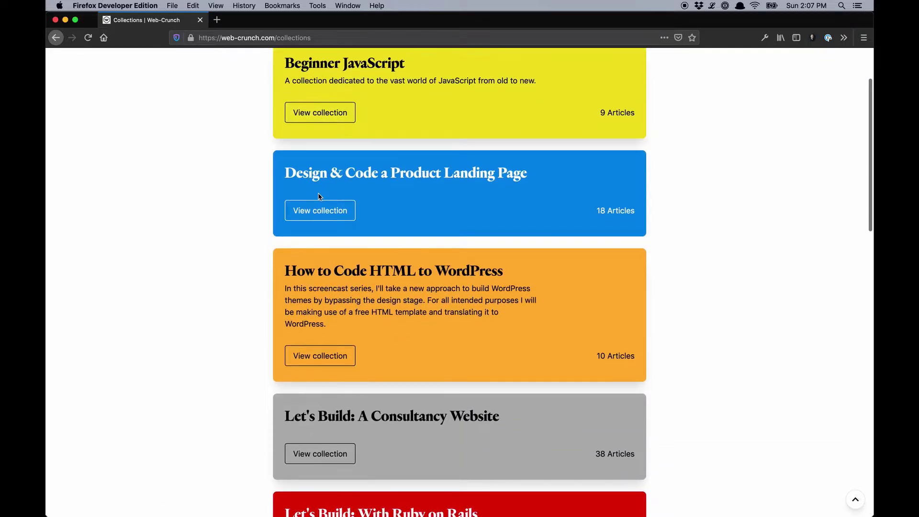
pyautogui.scroll(-8, 319, 197)
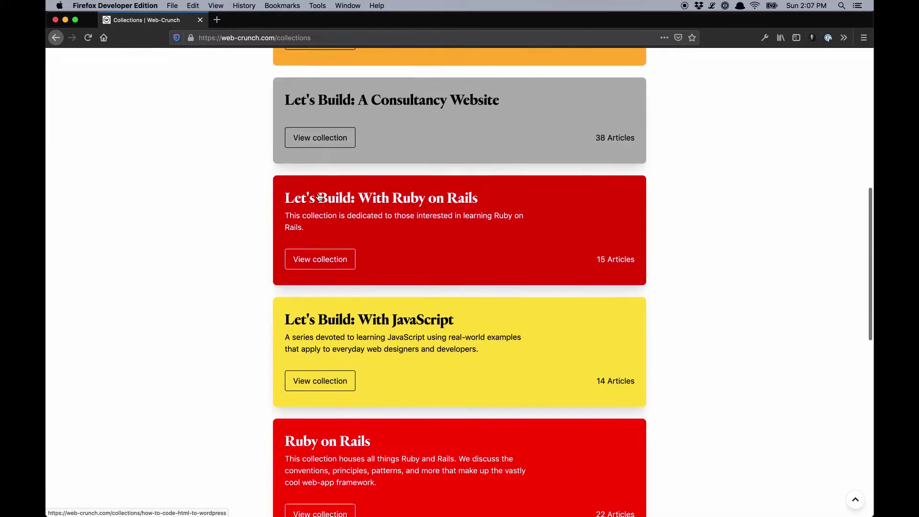
pyautogui.scroll(-3, 319, 196)
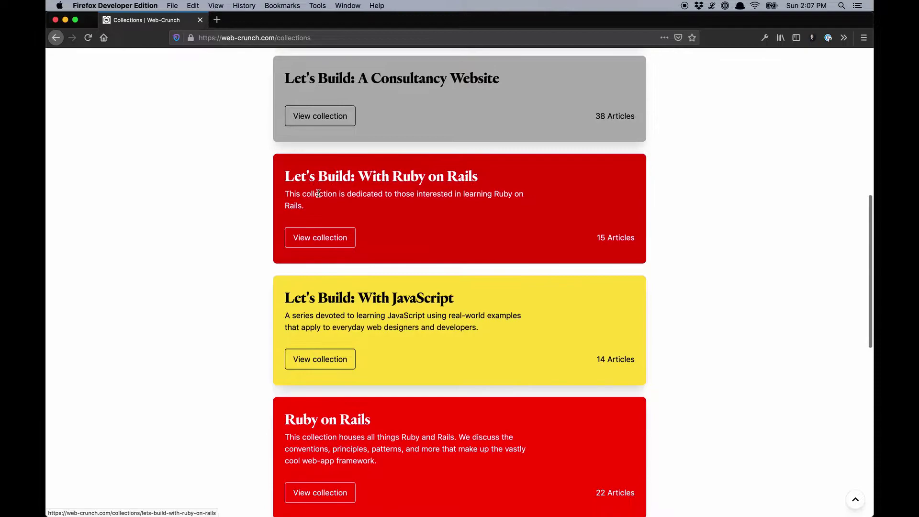
pyautogui.scroll(-6, 318, 193)
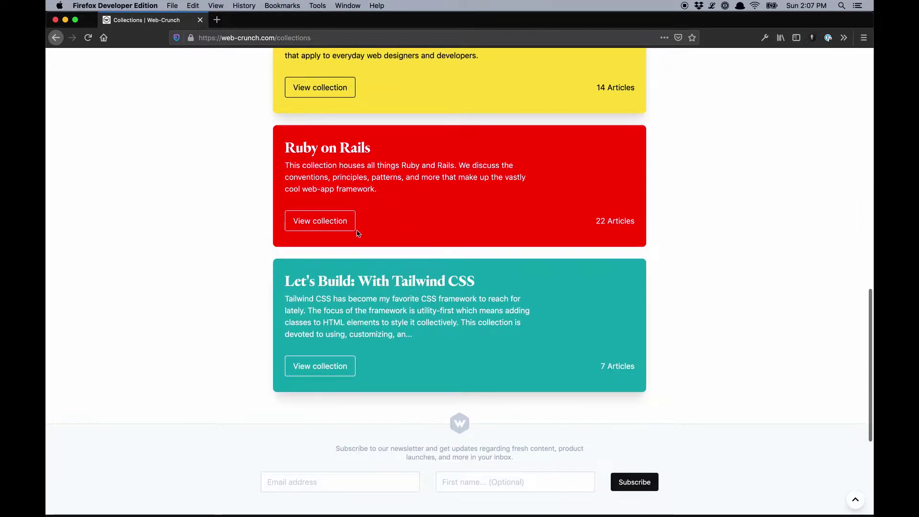
pyautogui.click(324, 221)
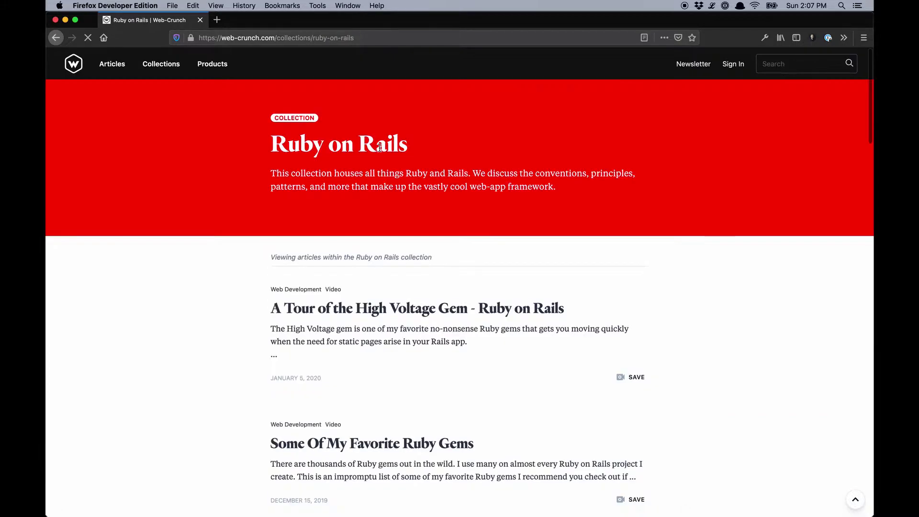
pyautogui.scroll(-12, 379, 149)
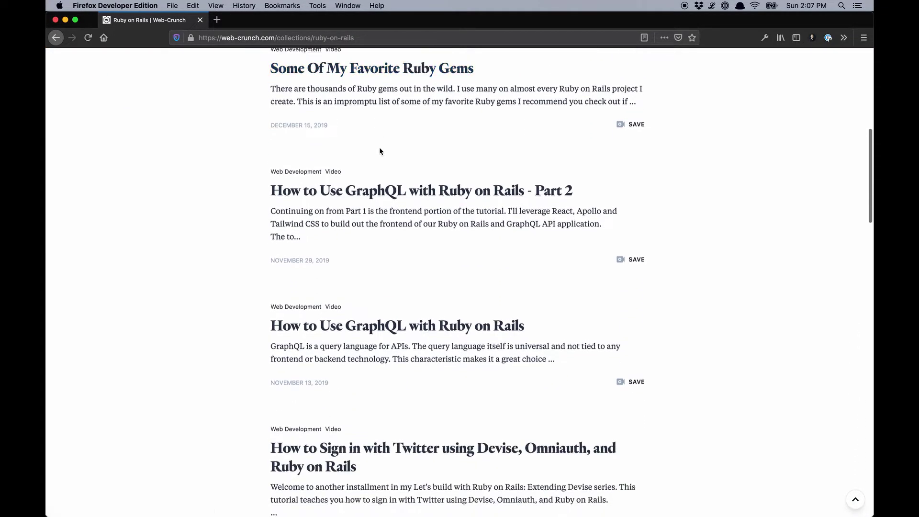
pyautogui.scroll(-17, 380, 150)
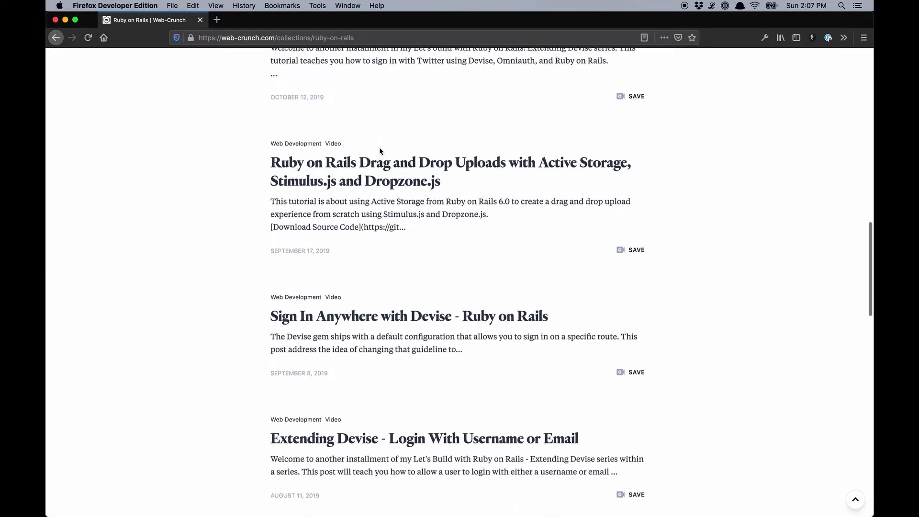
pyautogui.scroll(-4, 379, 148)
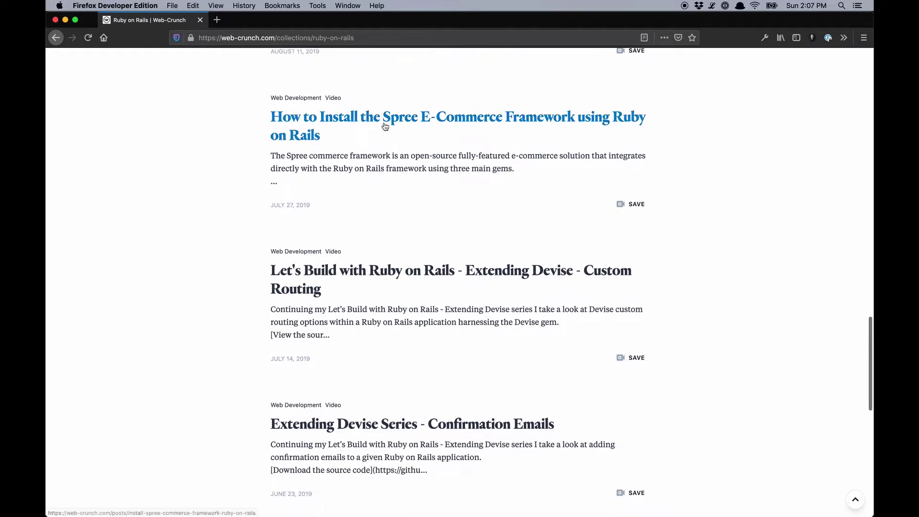
# Open the Extending Devise - Custom Routing article and scroll down to the replies and back
pyautogui.click(383, 279)
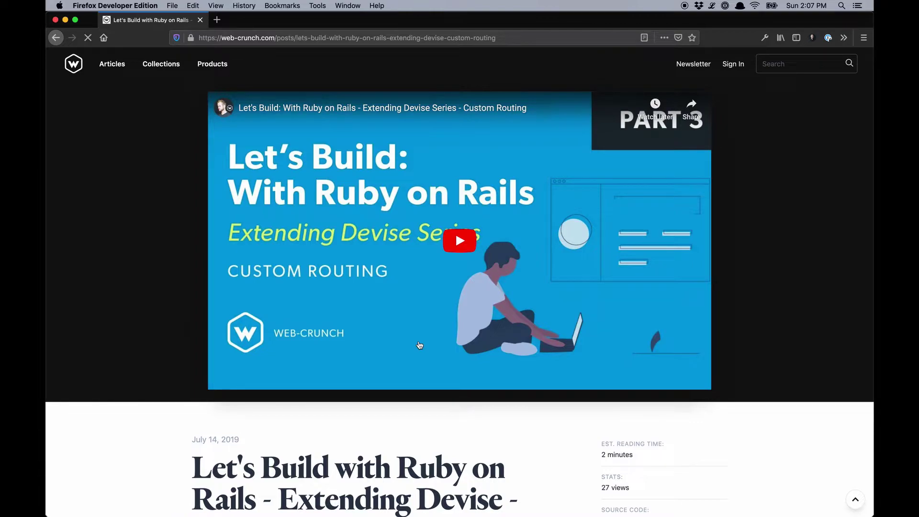
pyautogui.scroll(-7, 420, 345)
pyautogui.scroll(-3, 420, 344)
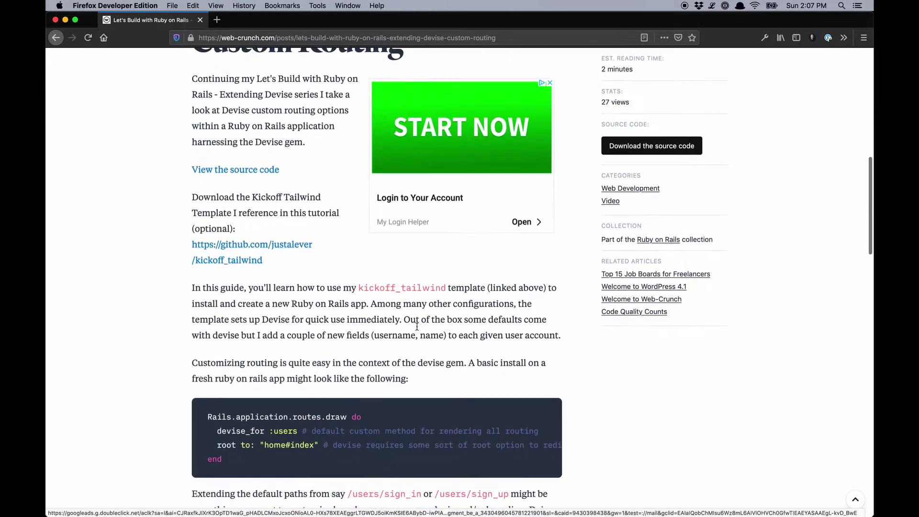
pyautogui.scroll(-7, 248, 270)
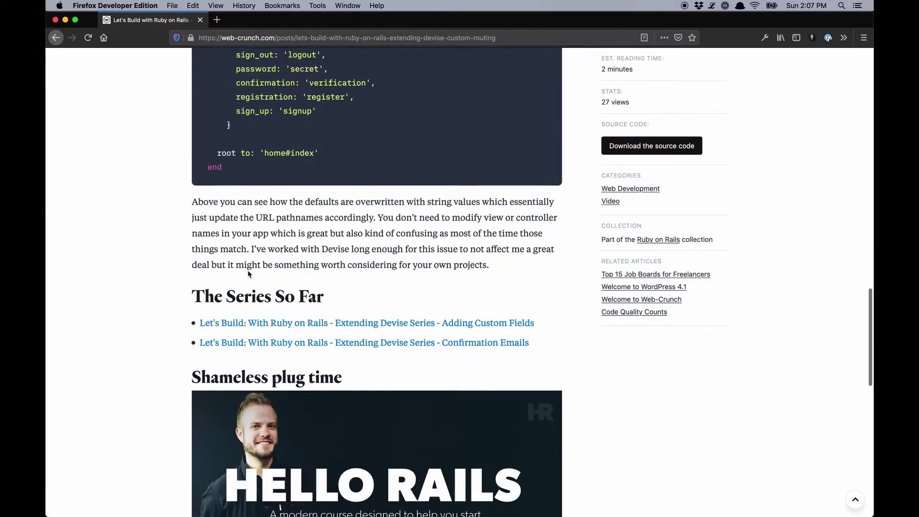
pyautogui.scroll(-12, 248, 270)
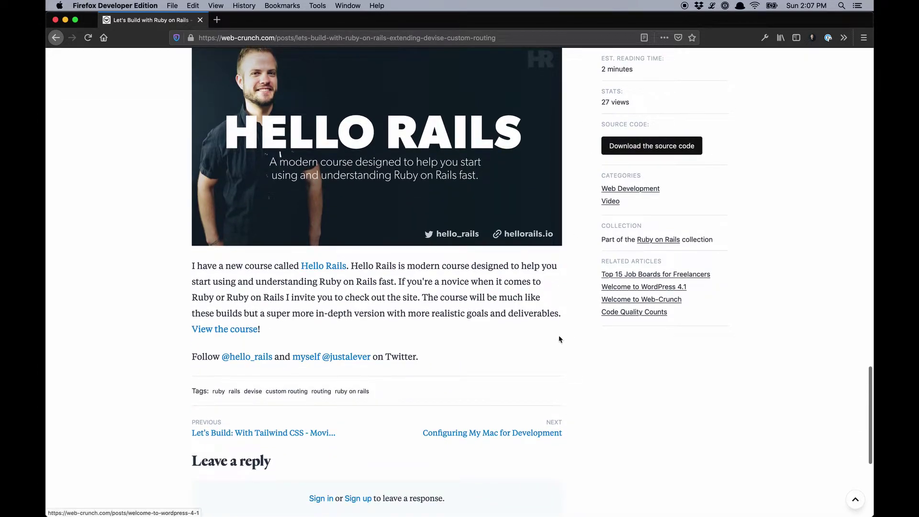
pyautogui.scroll(-3, 498, 314)
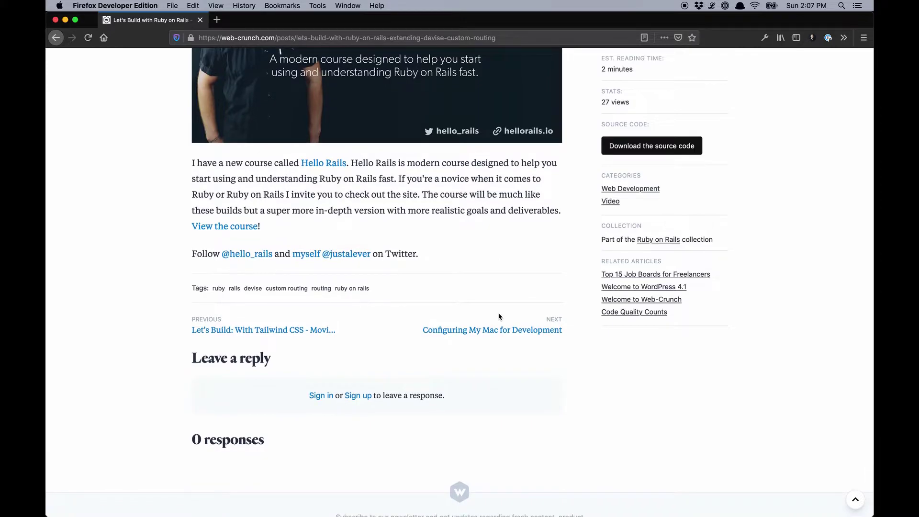
pyautogui.scroll(15, 498, 316)
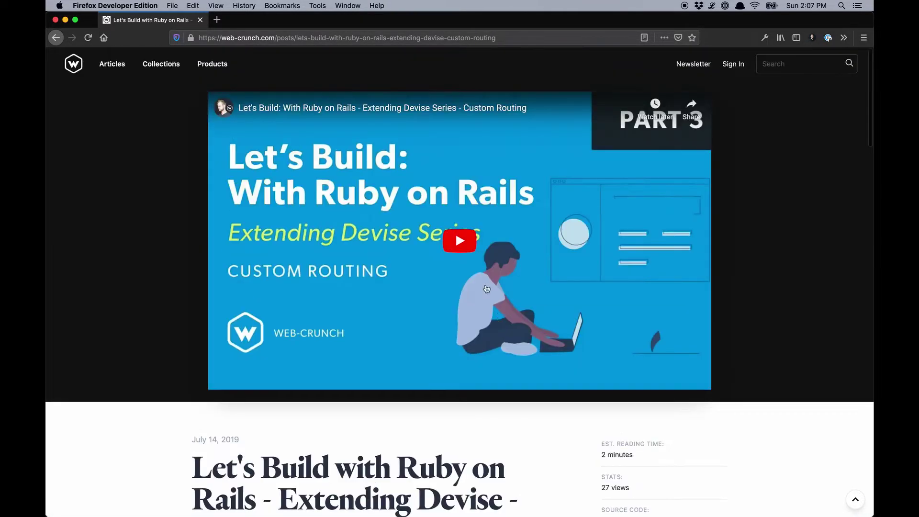
# Visit the Collections and Products pages, then go to the sign-in page
pyautogui.click(160, 63)
pyautogui.click(212, 64)
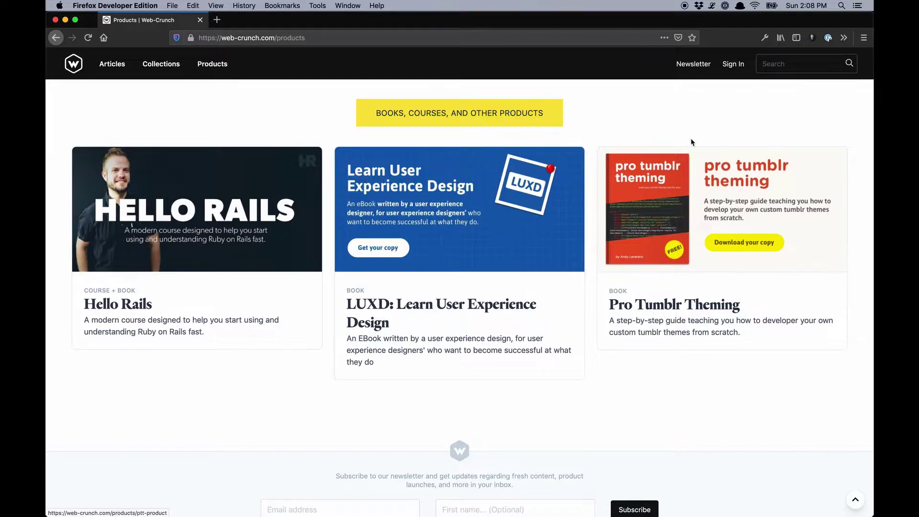
pyautogui.click(733, 65)
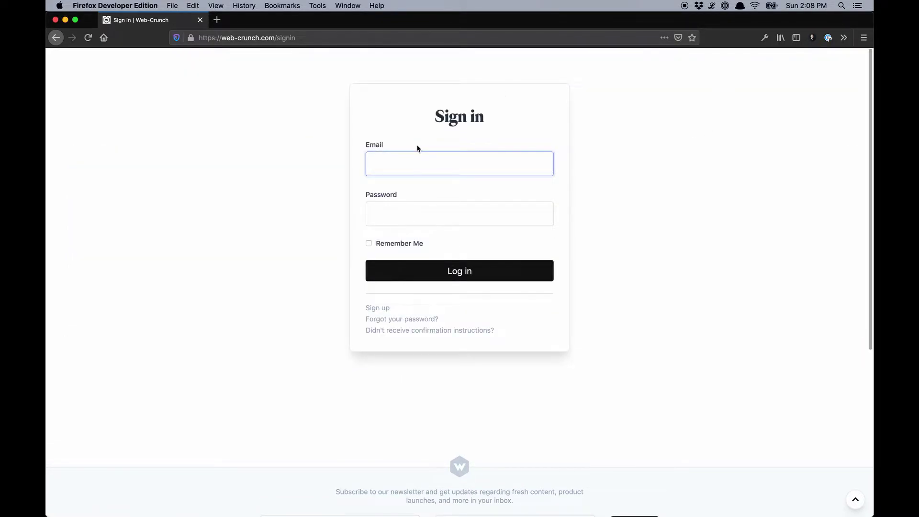
# Sign in with the saved admin email and password, retrying after the first attempt fails
pyautogui.write('andy')
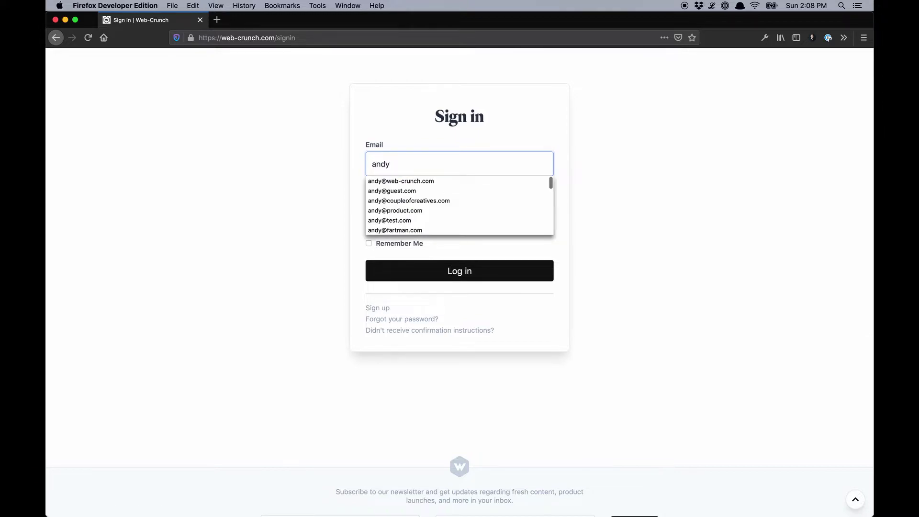
pyautogui.press('Down')
pyautogui.press('Return')
pyautogui.press('Tab')
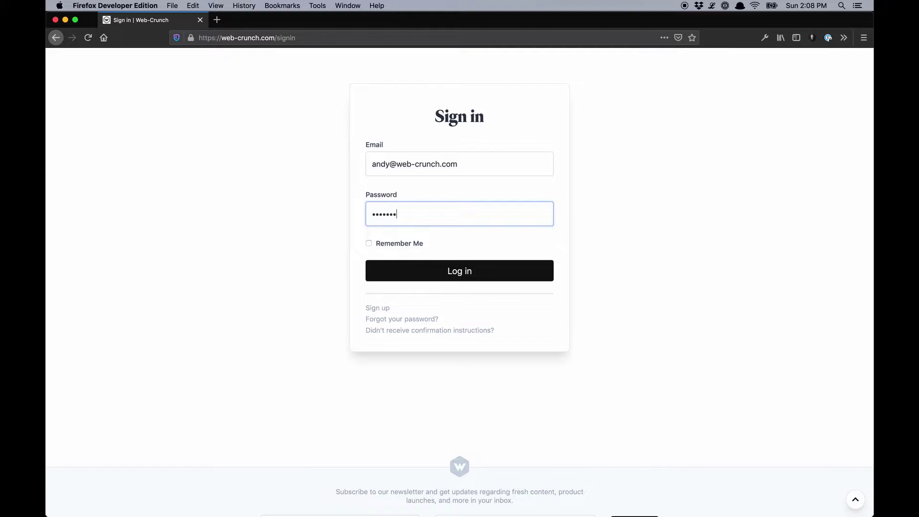
pyautogui.press('Return')
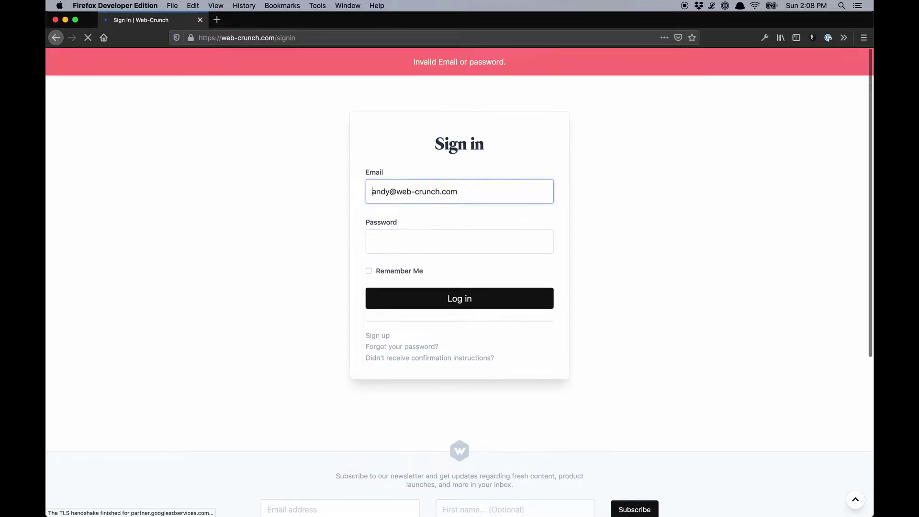
pyautogui.click(393, 239)
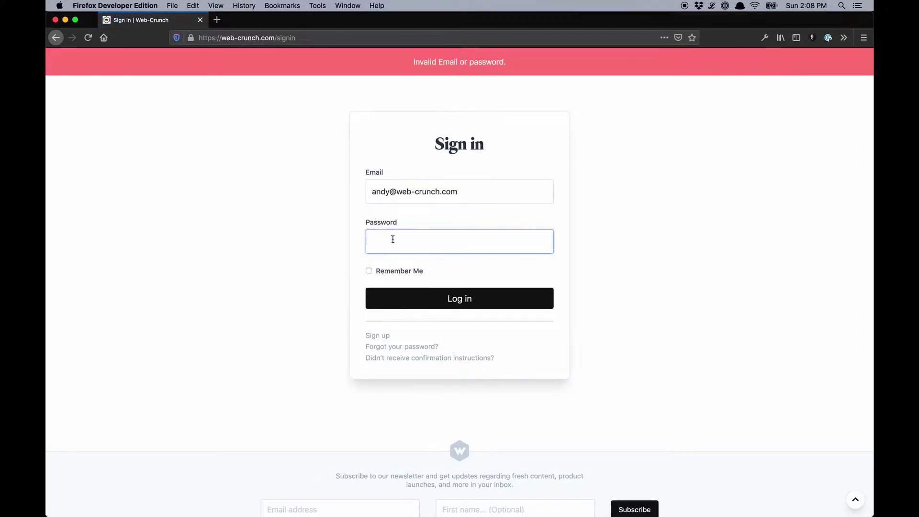
pyautogui.press('Return')
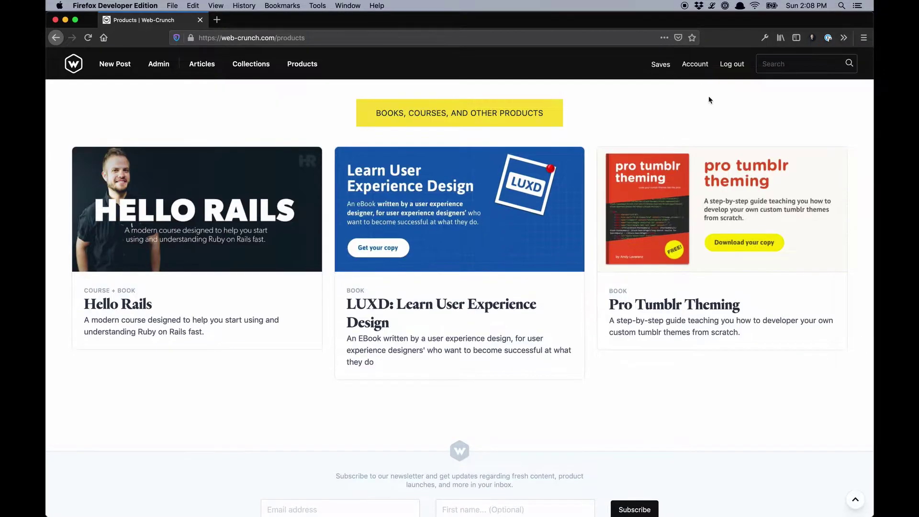
# Open account settings and view the Saves, Notifications, Links and Account tabs
pyautogui.click(697, 65)
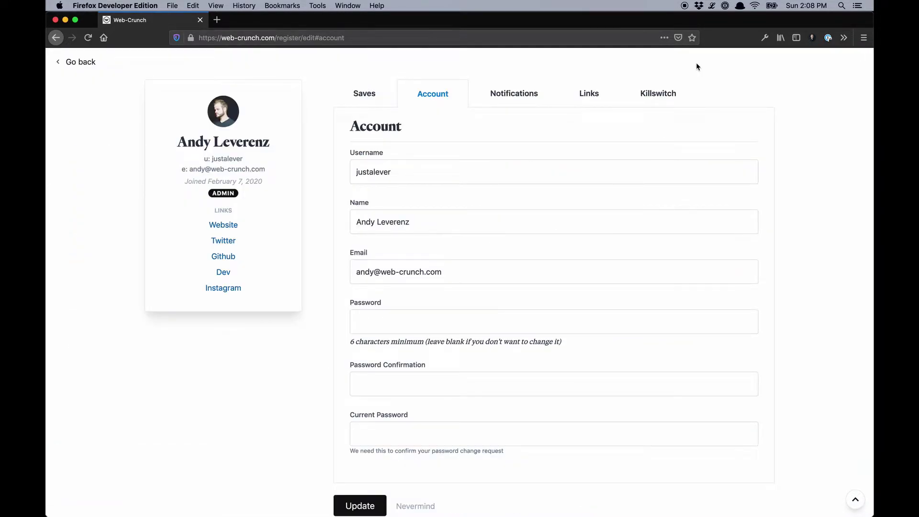
pyautogui.click(370, 93)
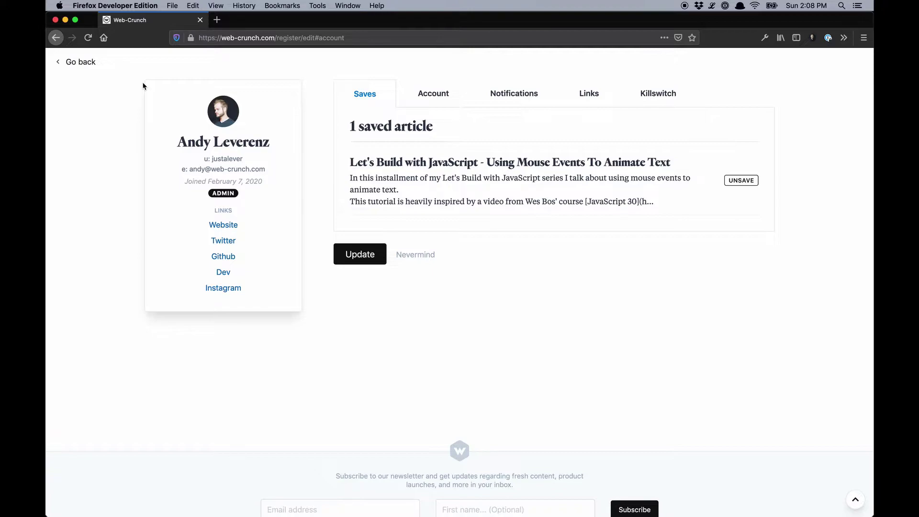
pyautogui.click(517, 98)
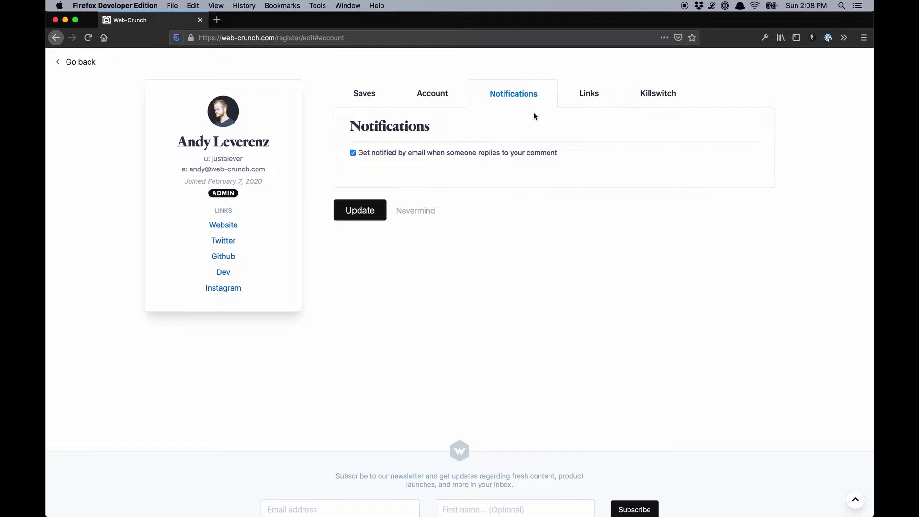
pyautogui.click(592, 97)
pyautogui.click(436, 94)
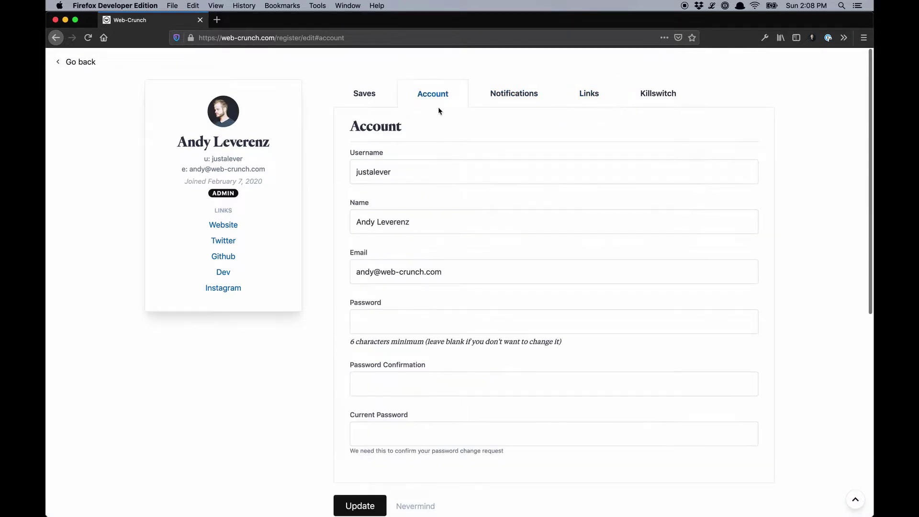
pyautogui.click(372, 96)
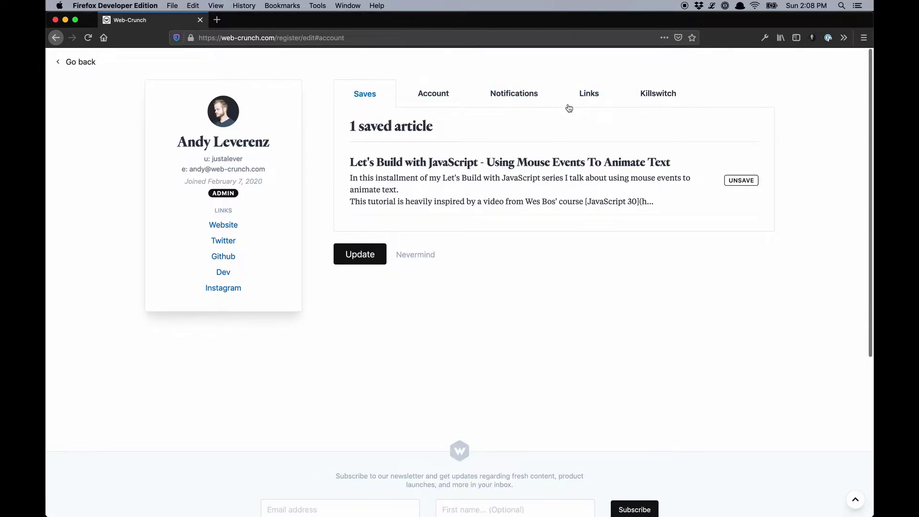
# Go to the home page, then return to account settings with the browser Back button
pyautogui.click(93, 63)
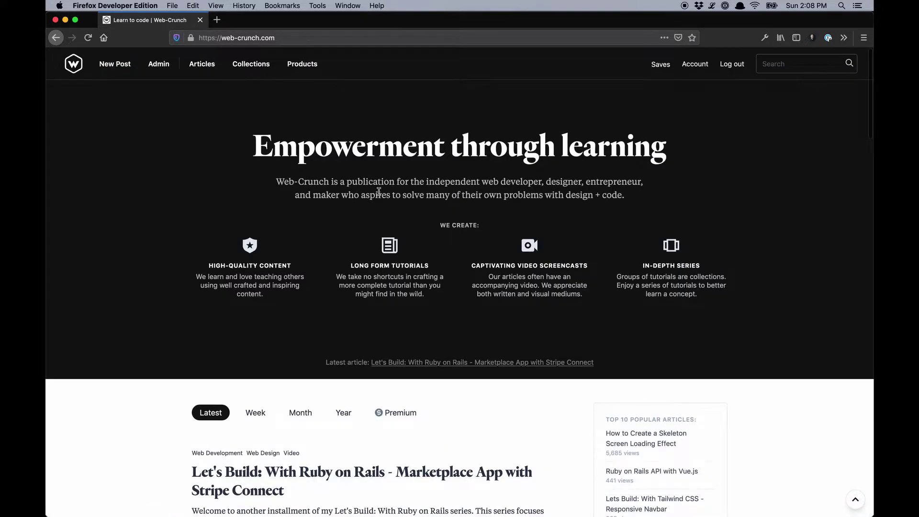
pyautogui.click(56, 38)
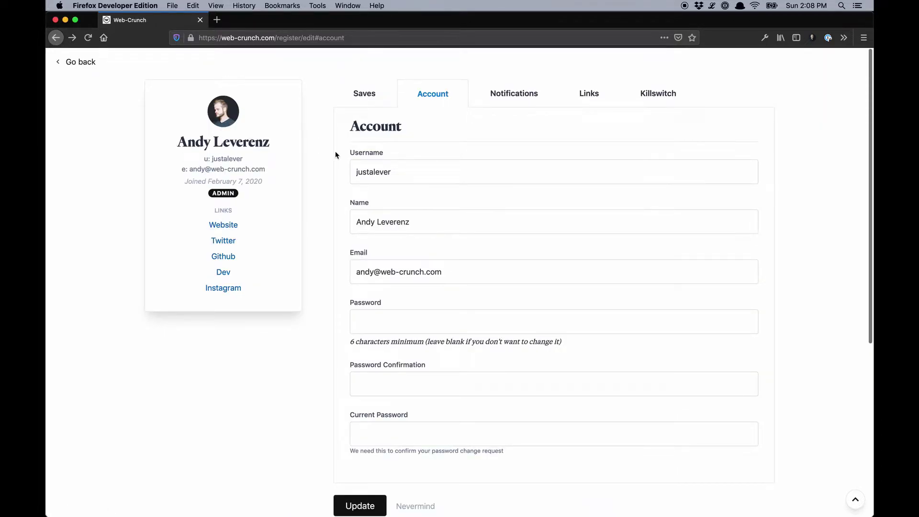
pyautogui.scroll(-5, 248, 248)
pyautogui.scroll(5, 248, 248)
# Open the profile link on account settings to view the user's public profile
pyautogui.click(388, 93)
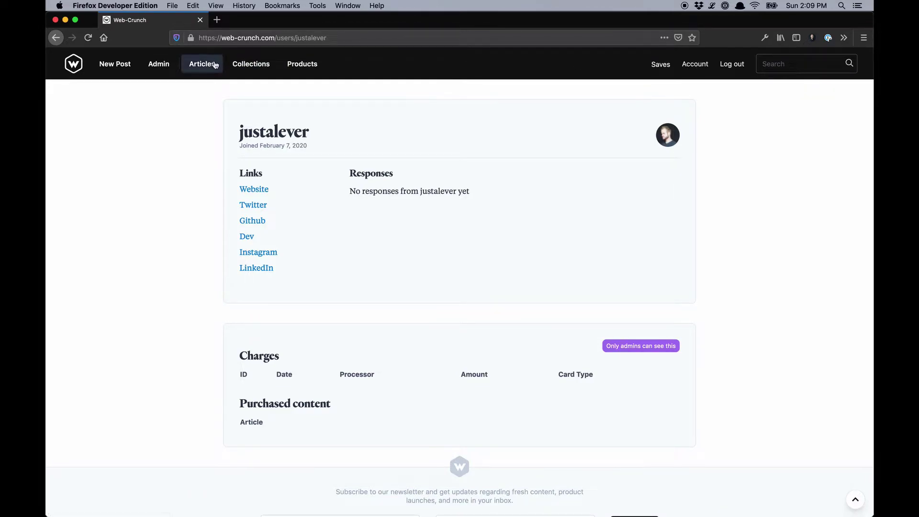
# Open the Admin dashboard and review its totals, highlighting the 15 users count
pyautogui.click(167, 67)
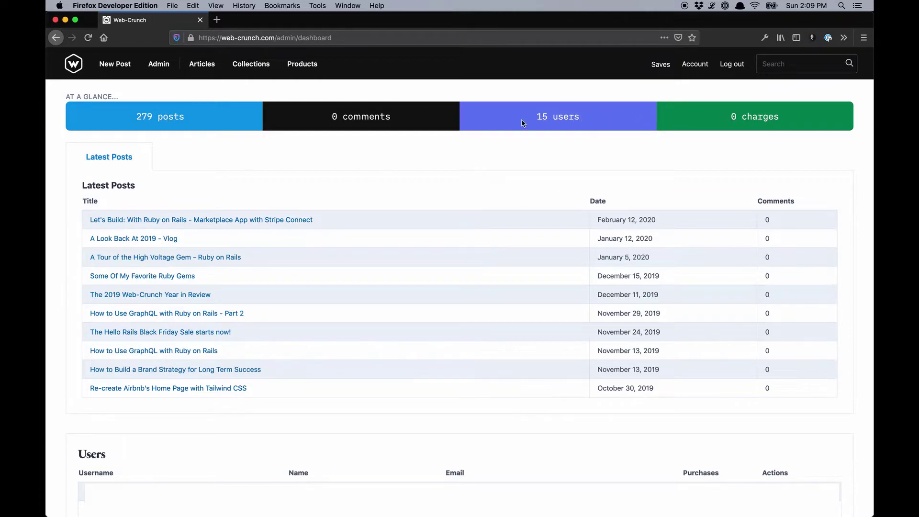
pyautogui.moveTo(546, 117); pyautogui.dragTo(536, 120)
pyautogui.scroll(-4, 532, 172)
pyautogui.scroll(4, 532, 172)
# Save the Marketplace App with Stripe Connect article from the homepage
pyautogui.click(73, 63)
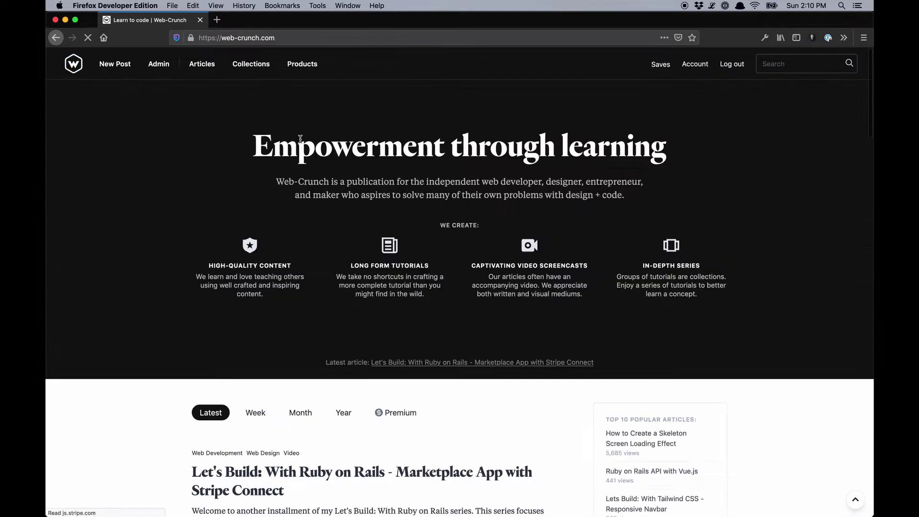
pyautogui.scroll(-10, 423, 199)
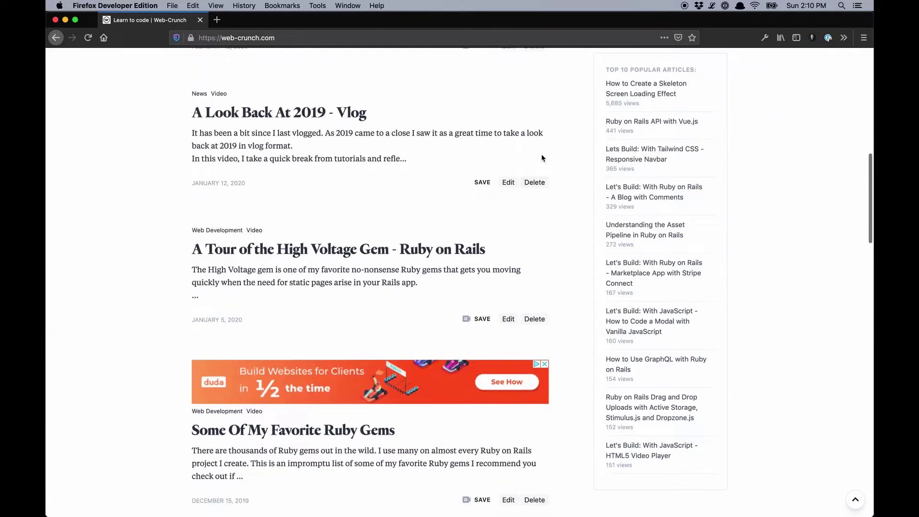
pyautogui.scroll(4, 541, 156)
pyautogui.click(483, 260)
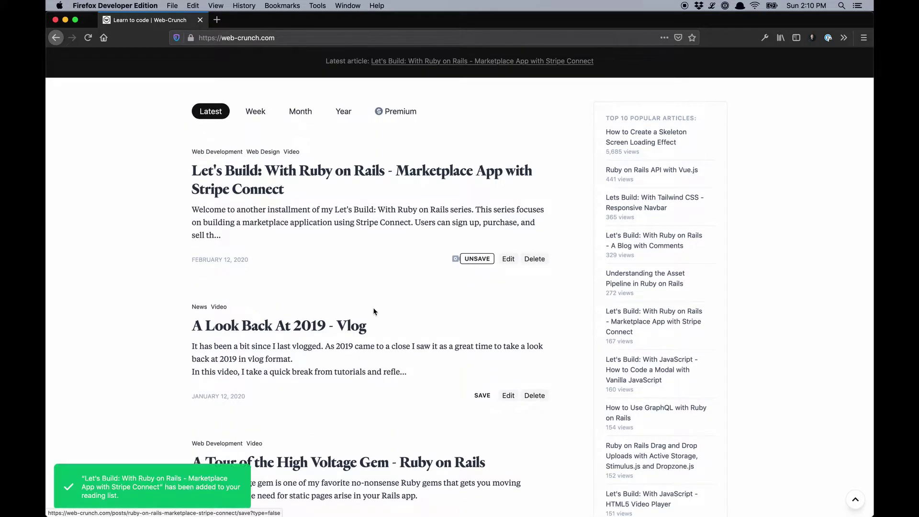
# Check Saves, open the JavaScript mouse events article, then return to the homepage
pyautogui.scroll(6, 739, 98)
pyautogui.click(661, 65)
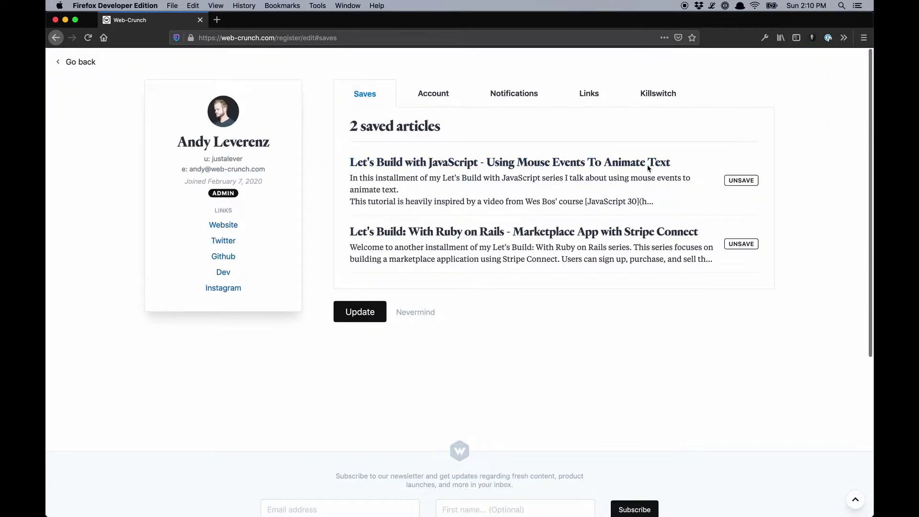
pyautogui.click(594, 164)
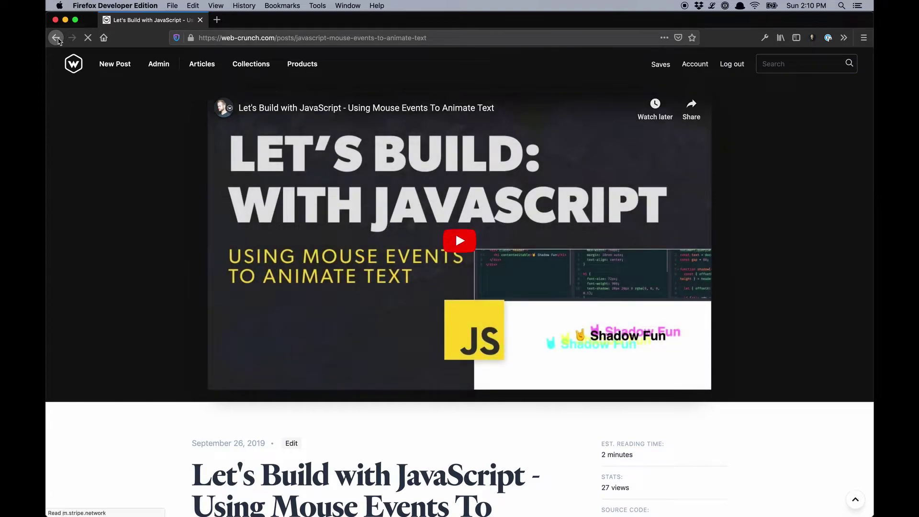
pyautogui.click(56, 38)
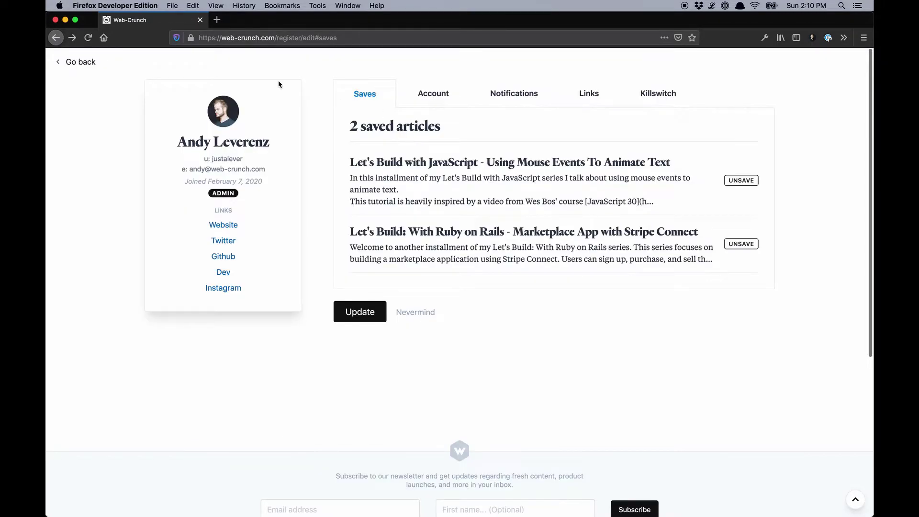
pyautogui.click(91, 62)
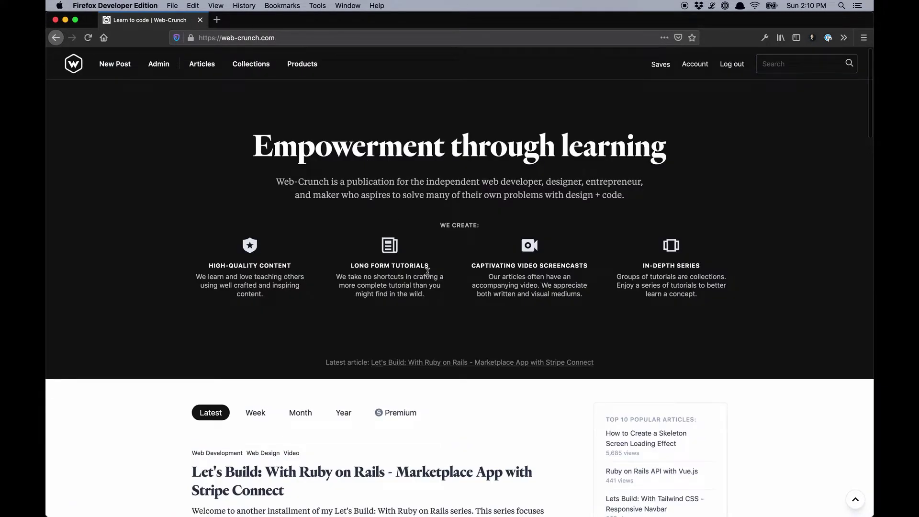
pyautogui.scroll(-1, 427, 271)
pyautogui.scroll(1, 428, 271)
pyautogui.scroll(-10, 428, 272)
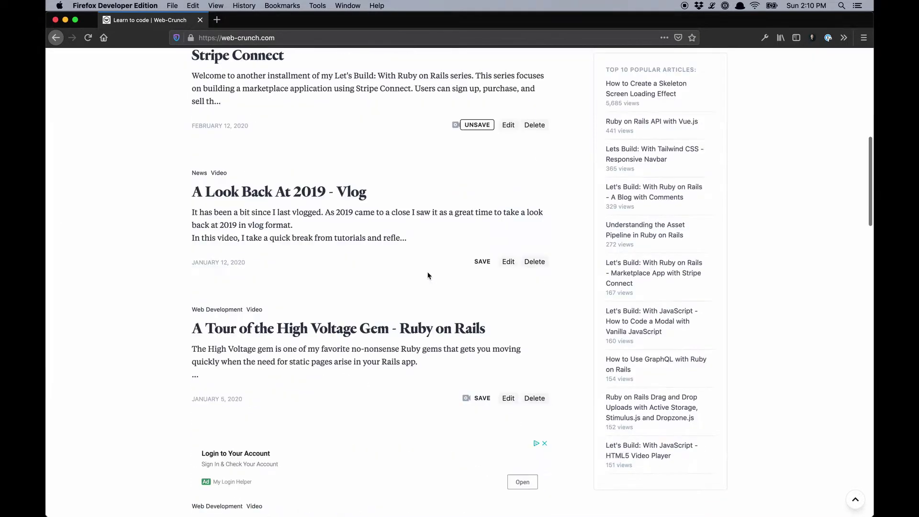
pyautogui.scroll(4, 427, 271)
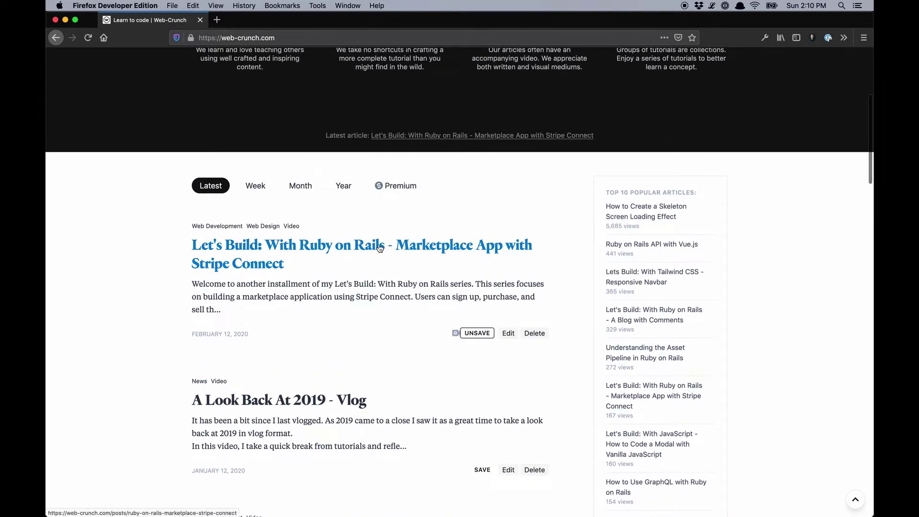
# Open the Stripe Connect article, scroll to the comment box, then back up to its video
pyautogui.click(380, 247)
pyautogui.scroll(-20, 383, 406)
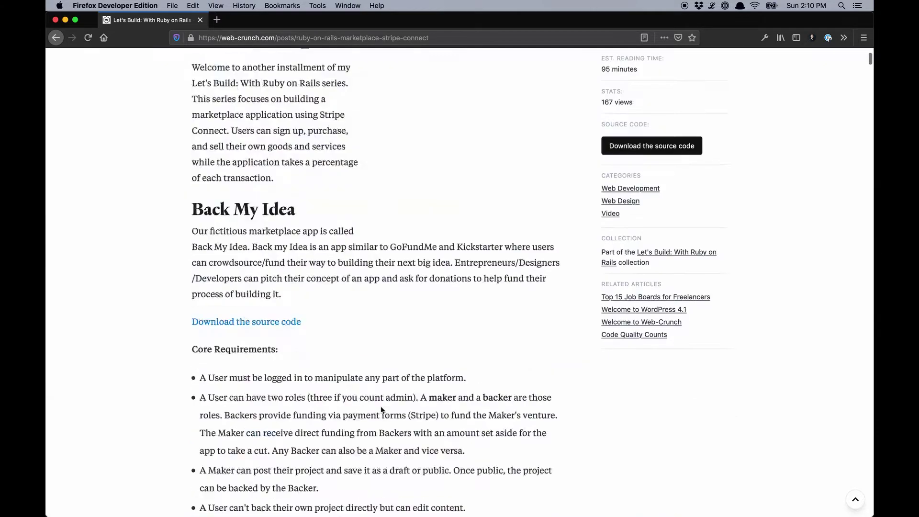
pyautogui.scroll(-20, 382, 411)
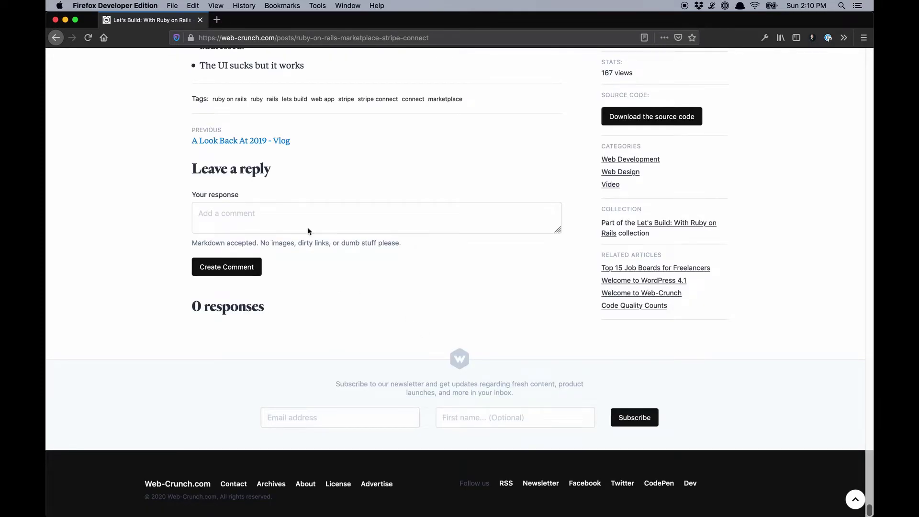
pyautogui.click(292, 208)
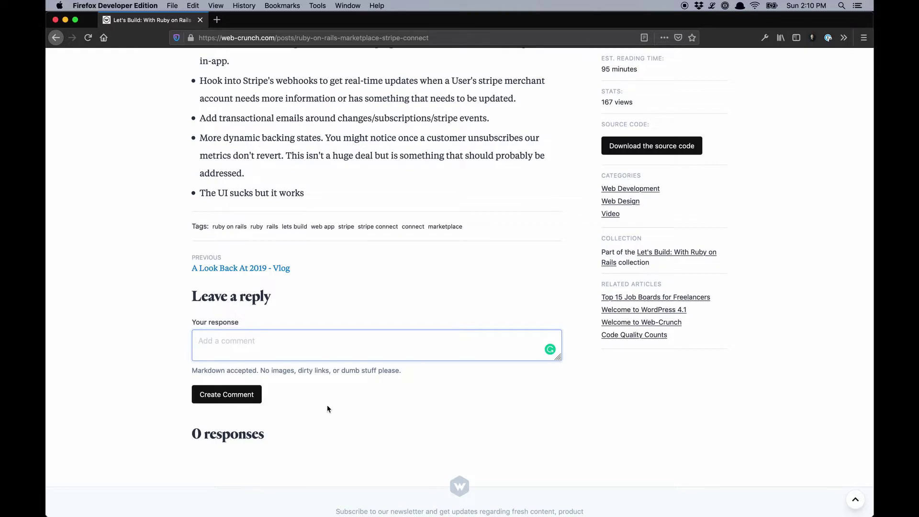
pyautogui.scroll(20, 328, 408)
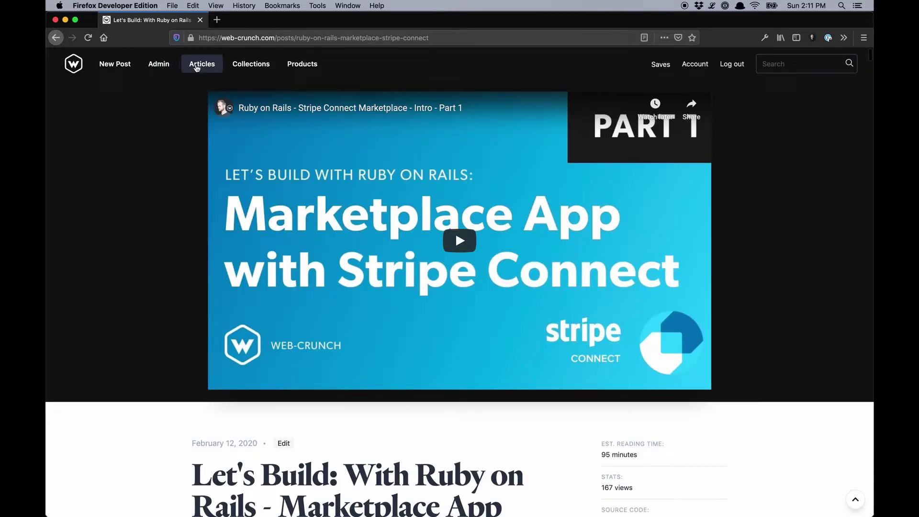
# Unsave the Stripe Connect post from the Articles list and go back to the homepage
pyautogui.click(197, 68)
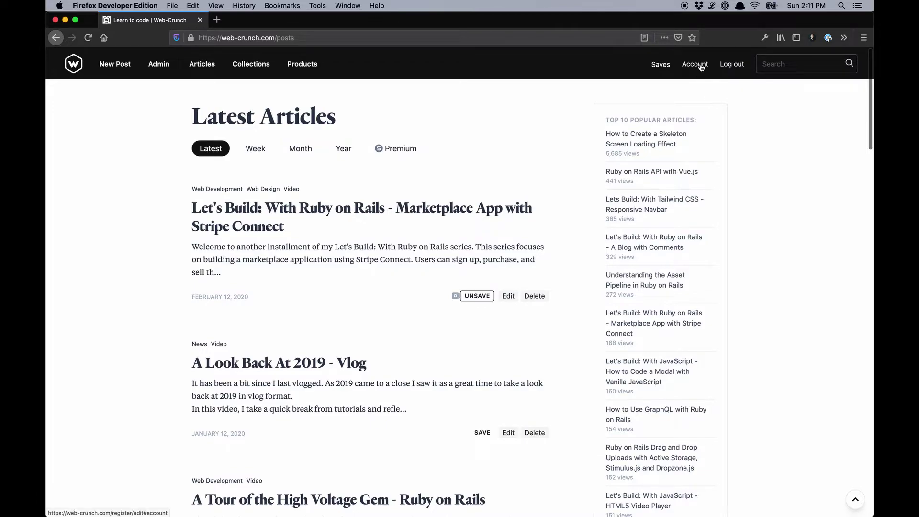
pyautogui.scroll(-5, 679, 163)
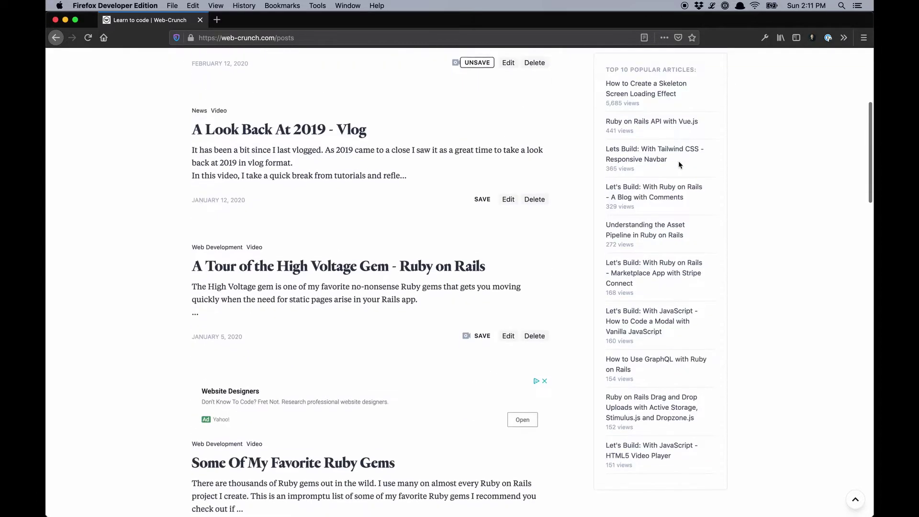
pyautogui.scroll(5, 678, 163)
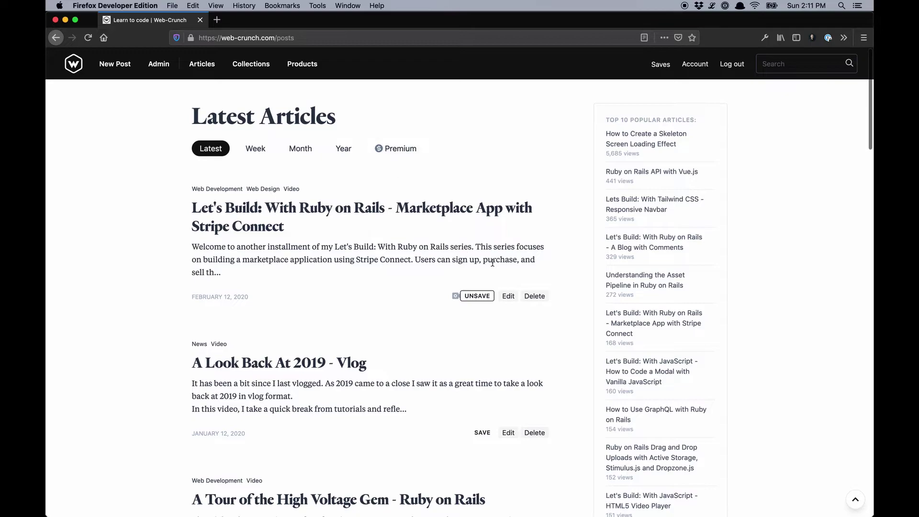
pyautogui.click(477, 296)
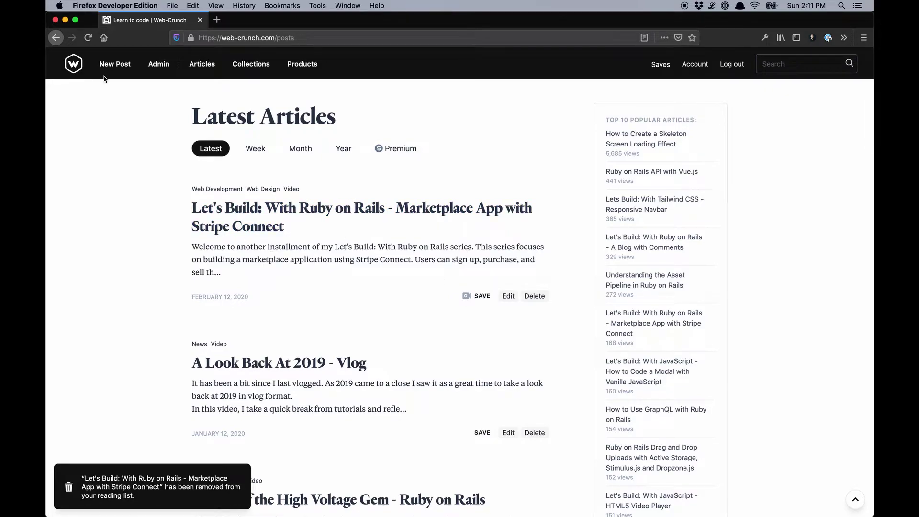
pyautogui.click(73, 64)
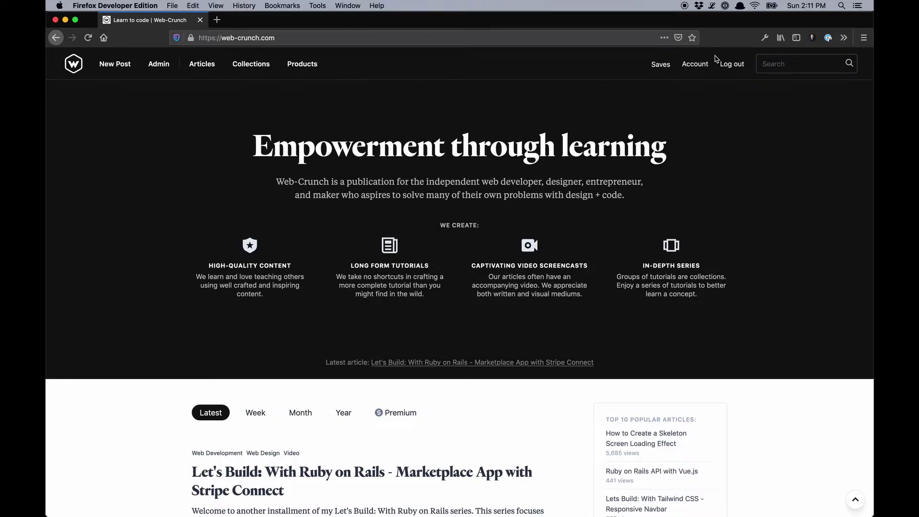
# Create a new post with the title 'Hey you all!' and the body text 'dsfasda'
pyautogui.click(114, 64)
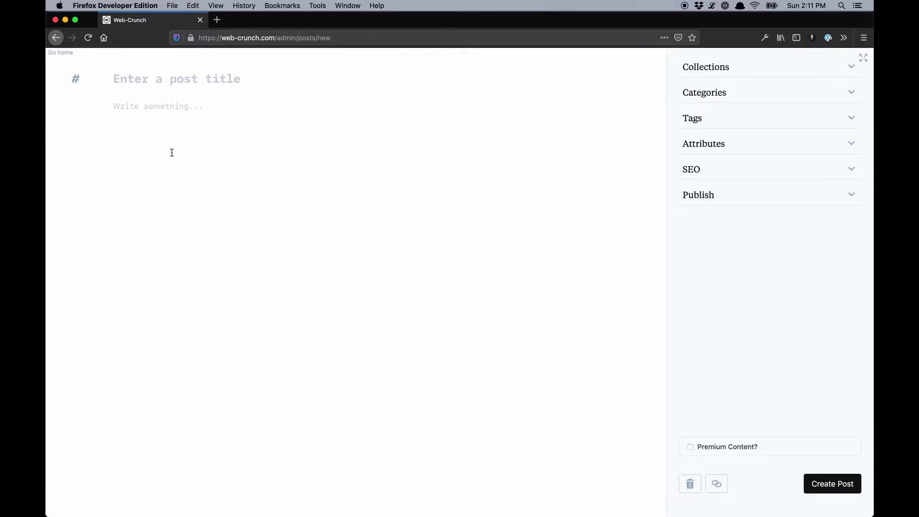
pyautogui.click(169, 149)
pyautogui.click(158, 89)
pyautogui.write('Hey ')
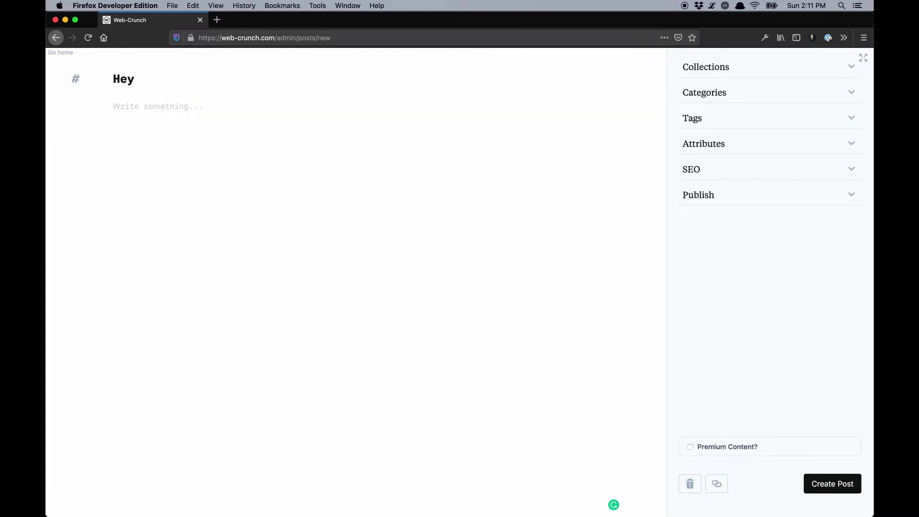
pyautogui.write('you all!')
pyautogui.press('Return')
pyautogui.write('dsfasda')
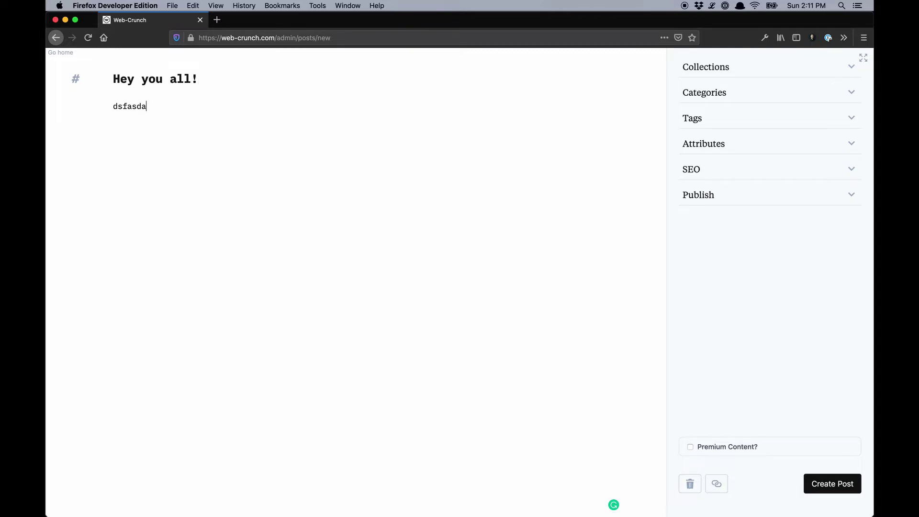
# Expand and collapse the Collections, Categories and Tags settings without choosing anything
pyautogui.click(718, 74)
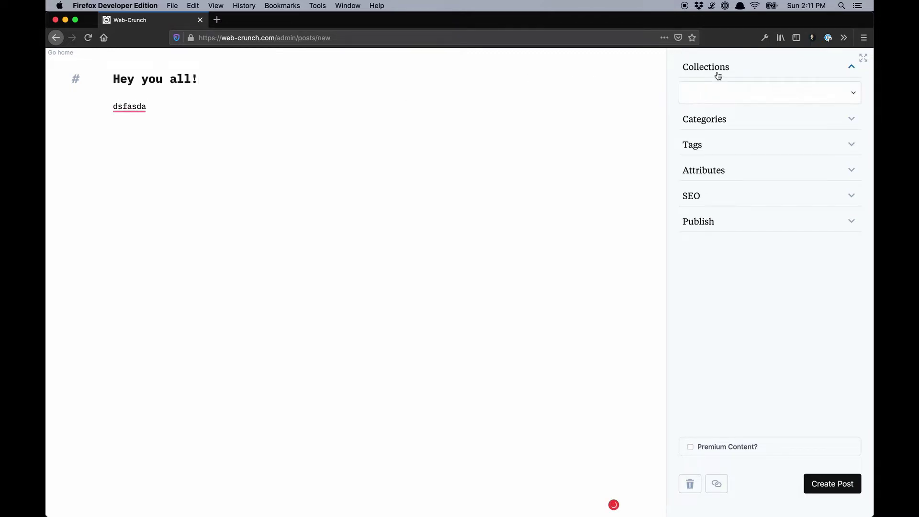
pyautogui.click(741, 94)
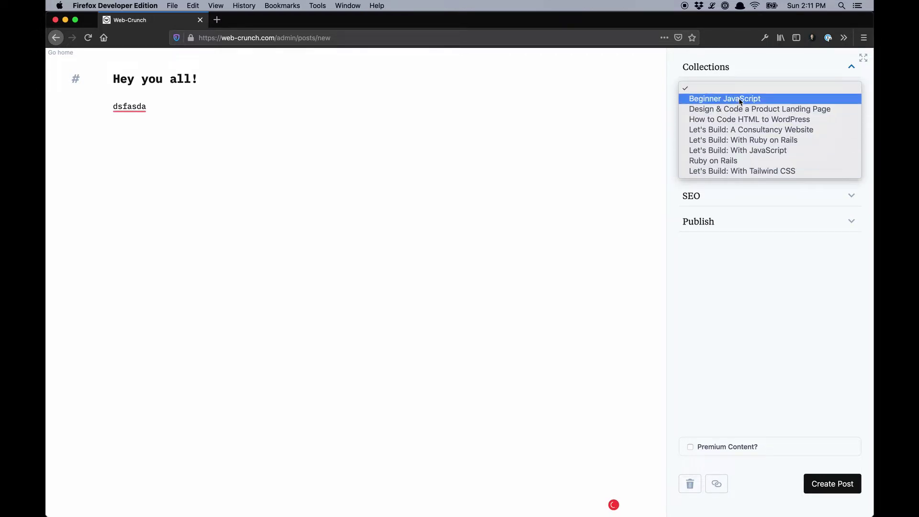
pyautogui.click(734, 71)
pyautogui.click(736, 64)
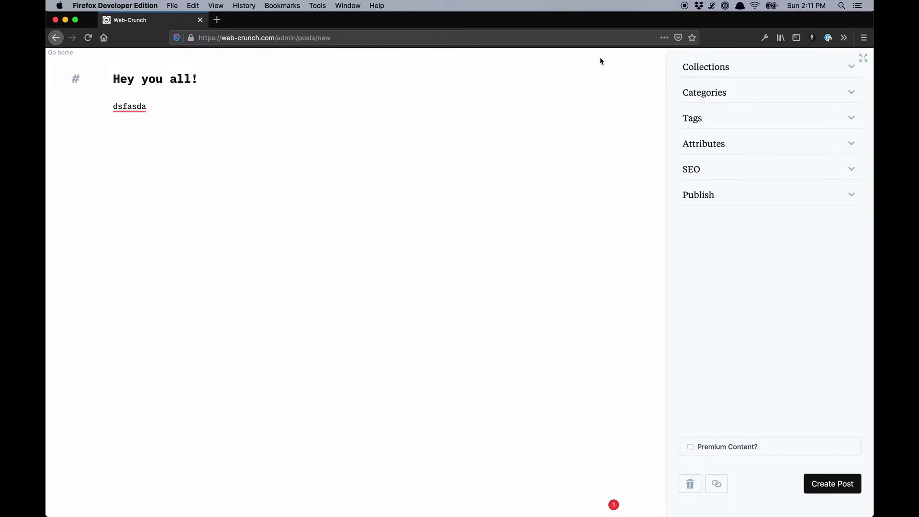
pyautogui.click(725, 99)
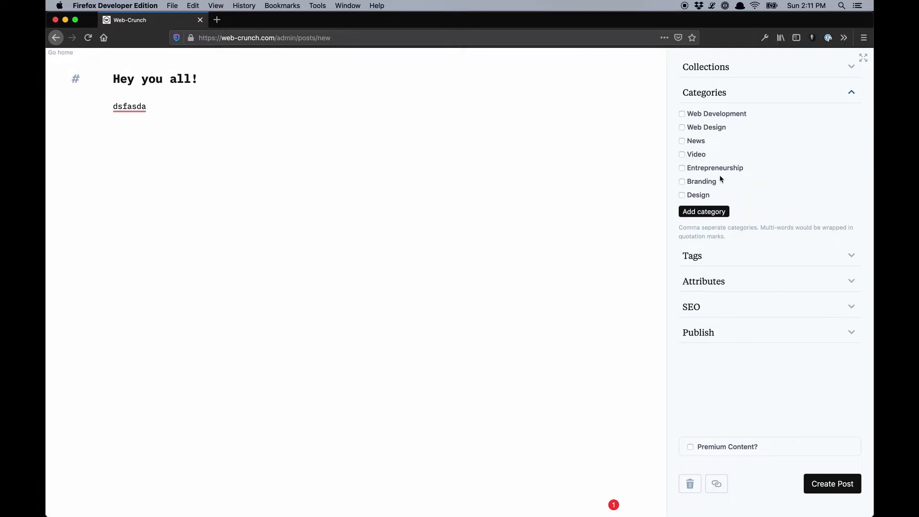
pyautogui.click(724, 95)
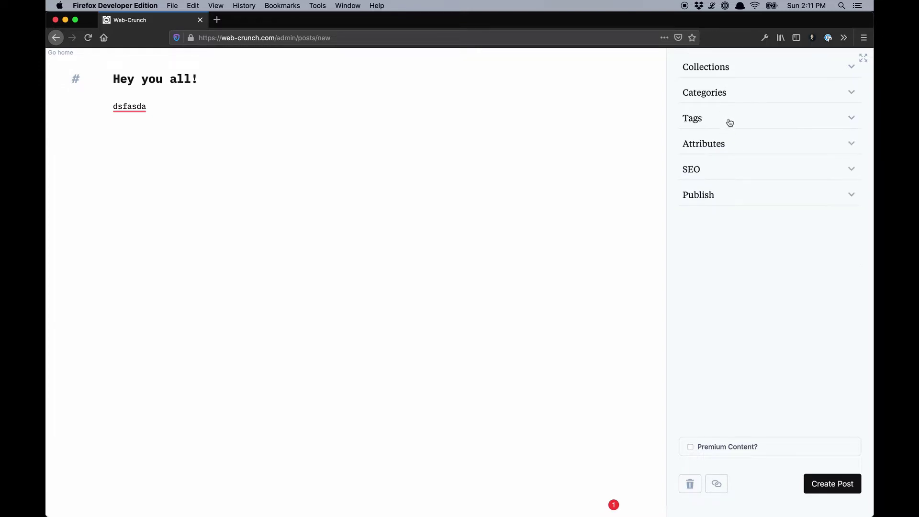
pyautogui.click(729, 123)
pyautogui.click(719, 145)
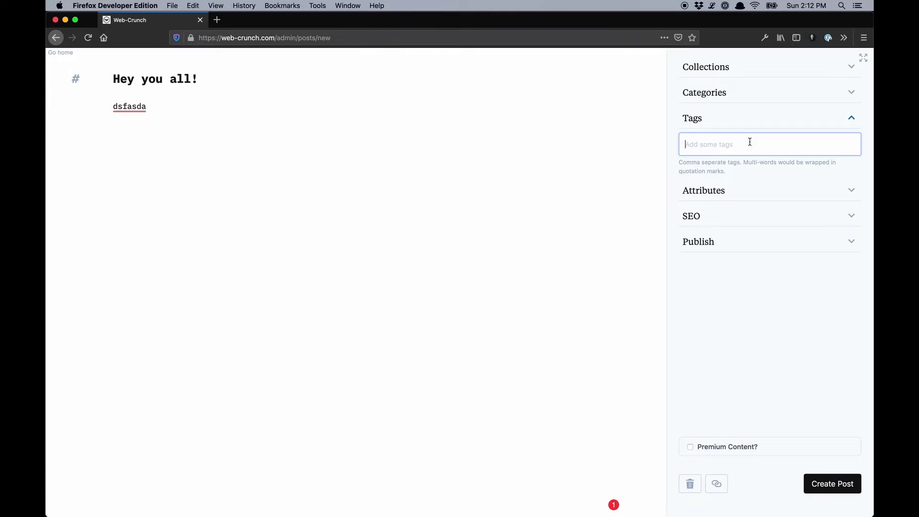
pyautogui.click(735, 122)
# Expand and collapse the Attributes, SEO and Publish date settings, leaving them unchanged
pyautogui.click(751, 146)
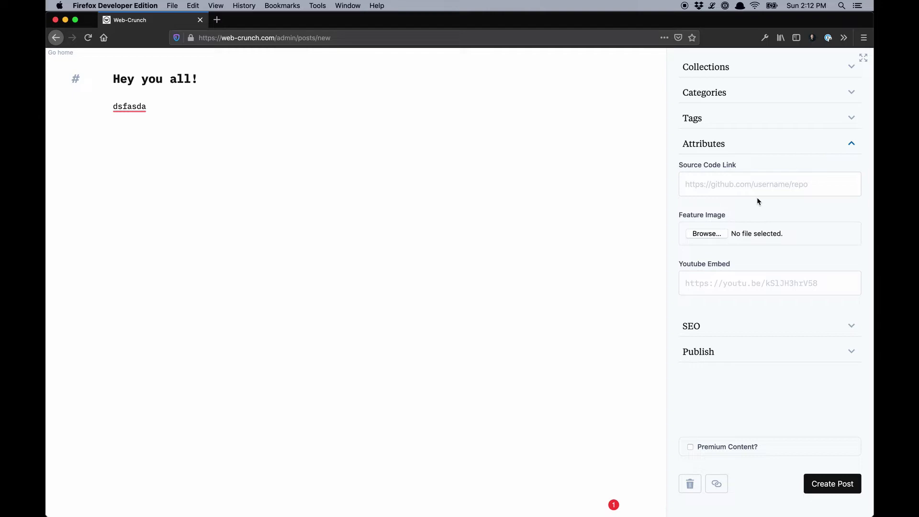
pyautogui.click(737, 147)
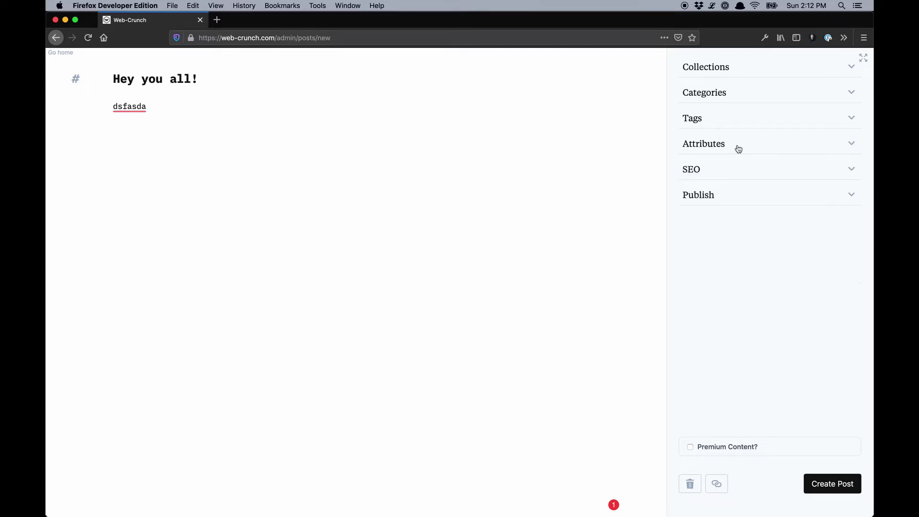
pyautogui.click(736, 171)
pyautogui.click(736, 172)
pyautogui.click(743, 194)
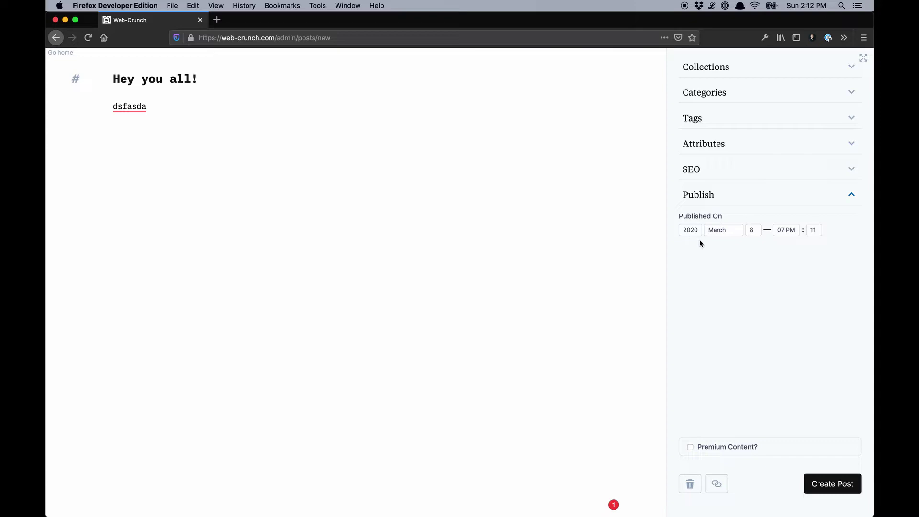
pyautogui.click(737, 203)
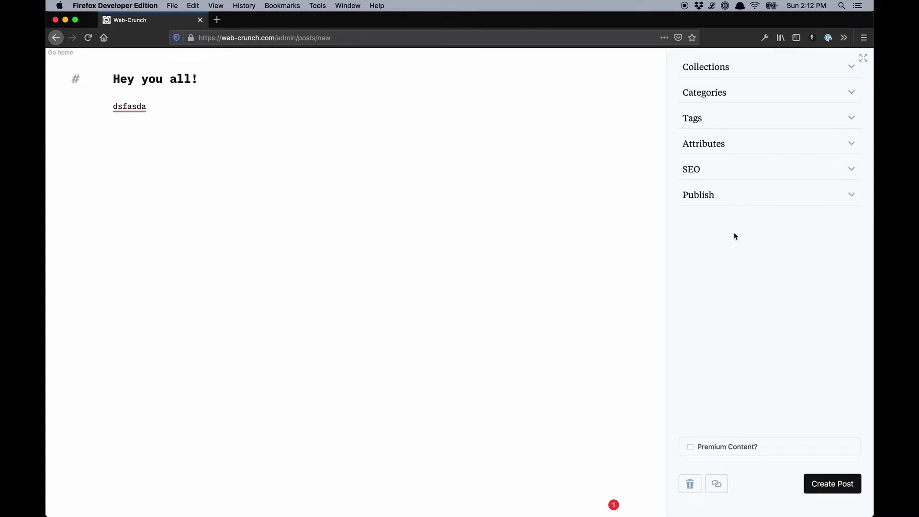
# Turn Premium Content on, then switch it back off without setting a price
pyautogui.click(726, 445)
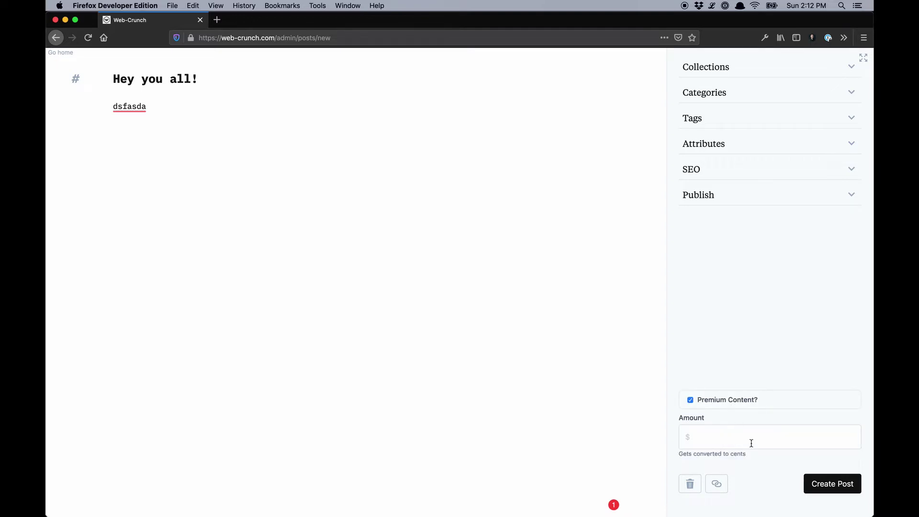
pyautogui.click(720, 441)
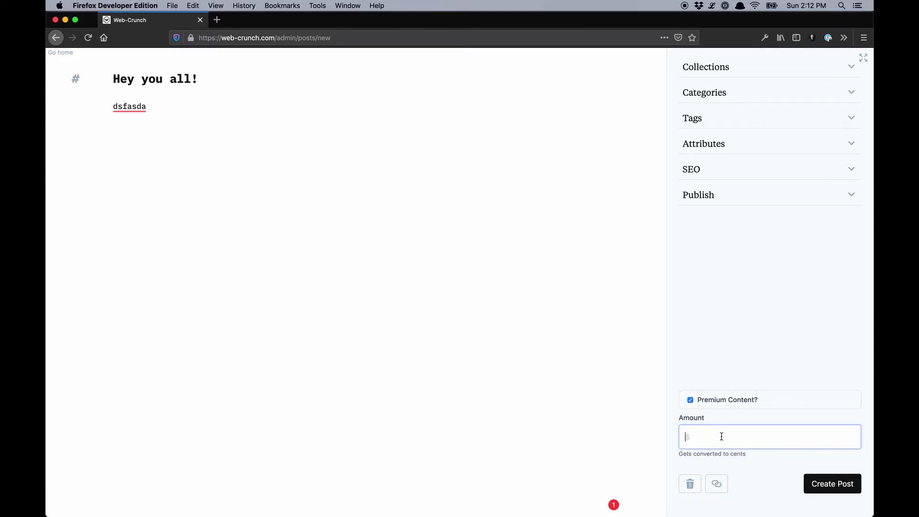
pyautogui.click(702, 401)
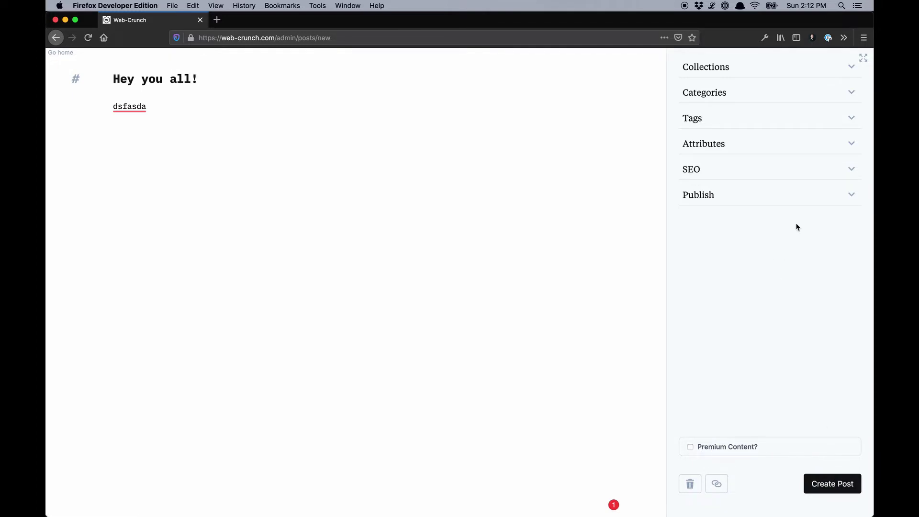
# Hide and restore the settings panel, then return to the homepage and scroll down
pyautogui.click(863, 58)
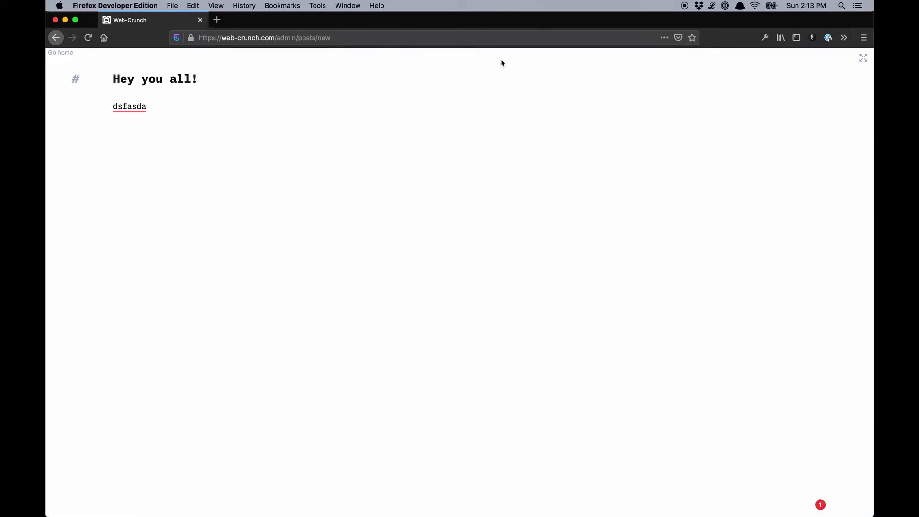
pyautogui.click(863, 58)
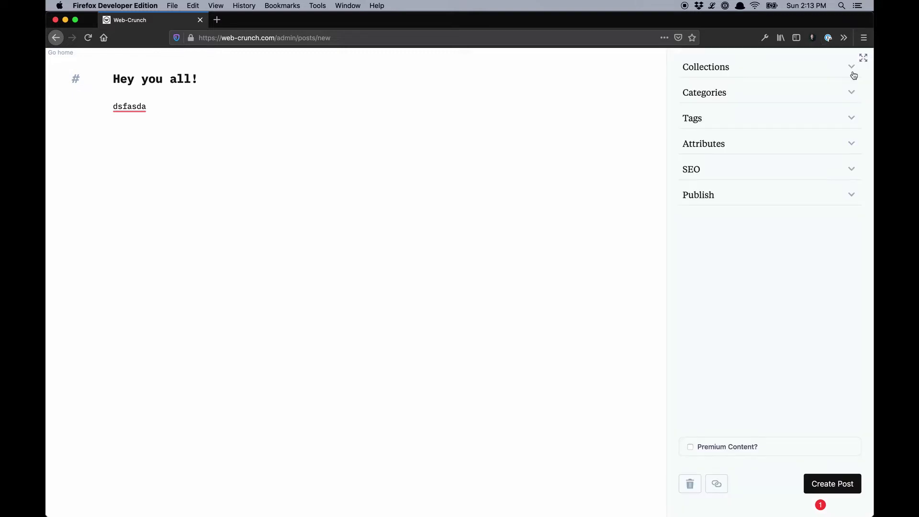
pyautogui.click(66, 55)
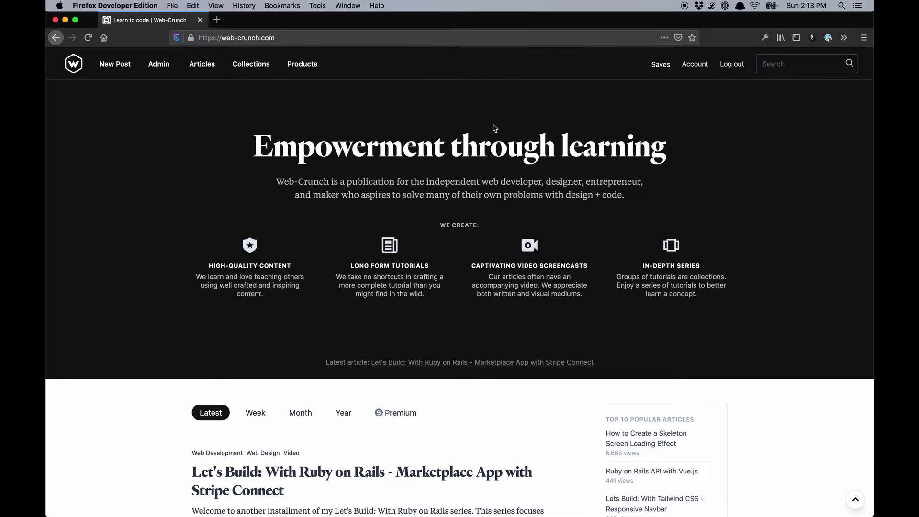
pyautogui.scroll(-20, 494, 128)
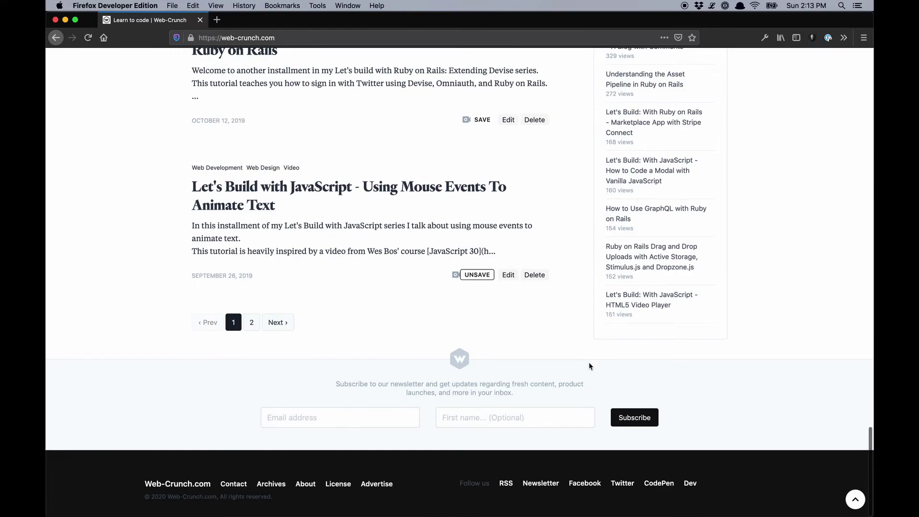
# Open the contact form and pick 'I want to contribute' as the reason, leaving the message blank
pyautogui.click(234, 483)
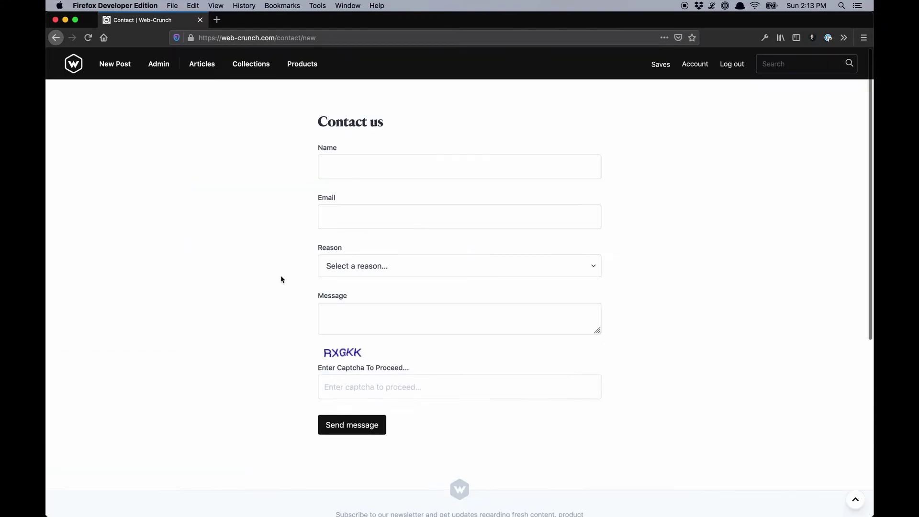
pyautogui.moveTo(277, 38); pyautogui.dragTo(317, 38)
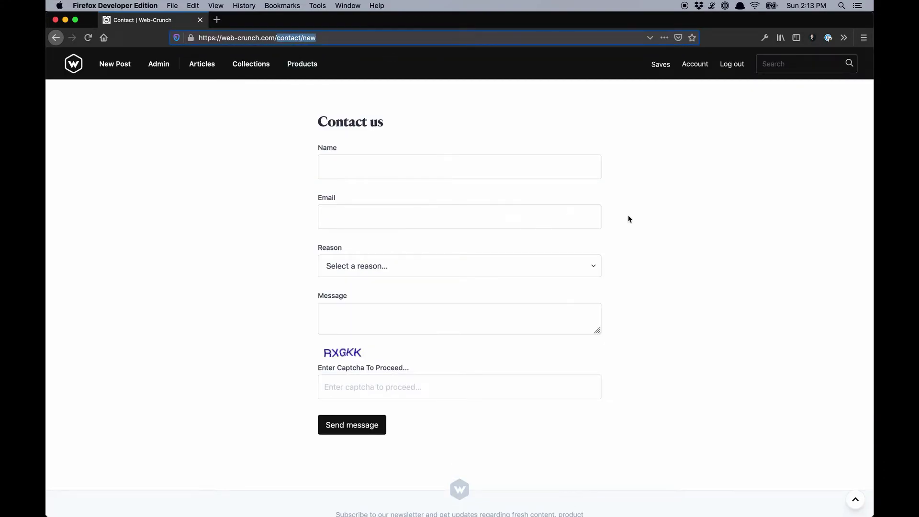
pyautogui.click(503, 262)
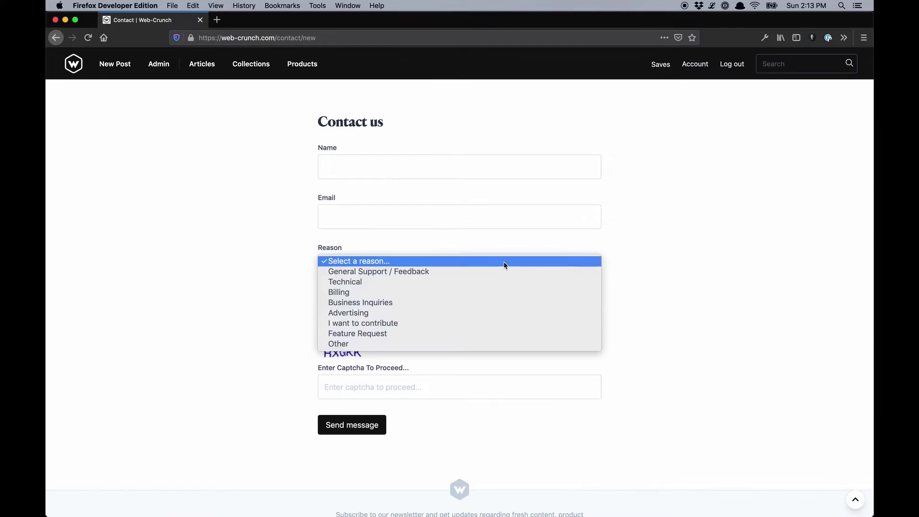
pyautogui.click(495, 325)
pyautogui.click(487, 317)
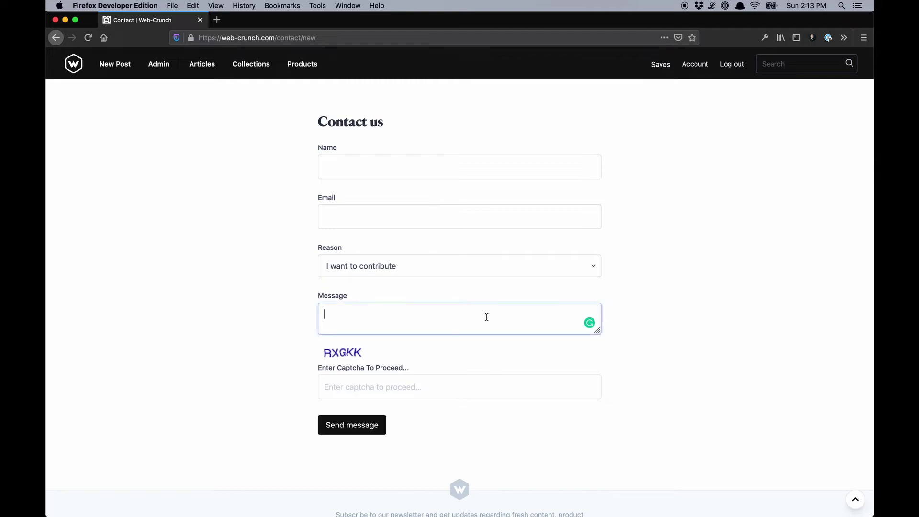
pyautogui.click(218, 167)
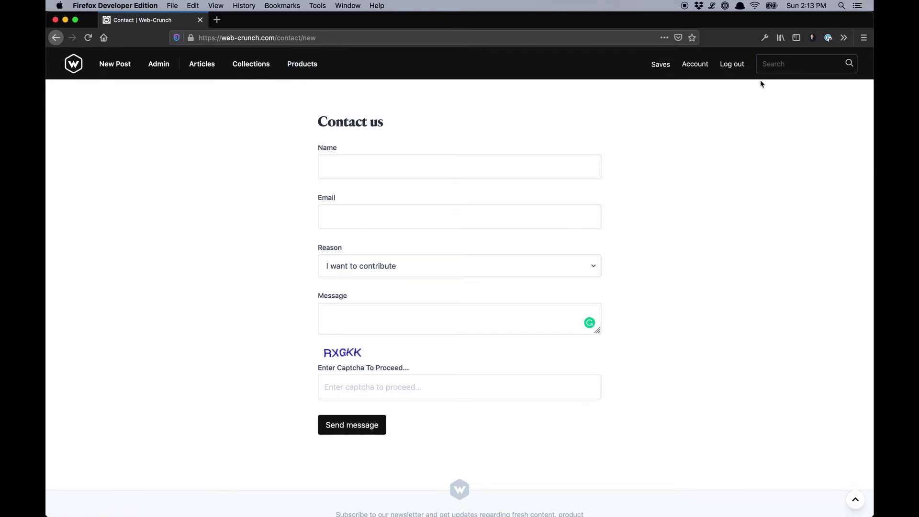
pyautogui.click(783, 66)
# Log out of the blog and scroll through the signed-out homepage
pyautogui.click(745, 69)
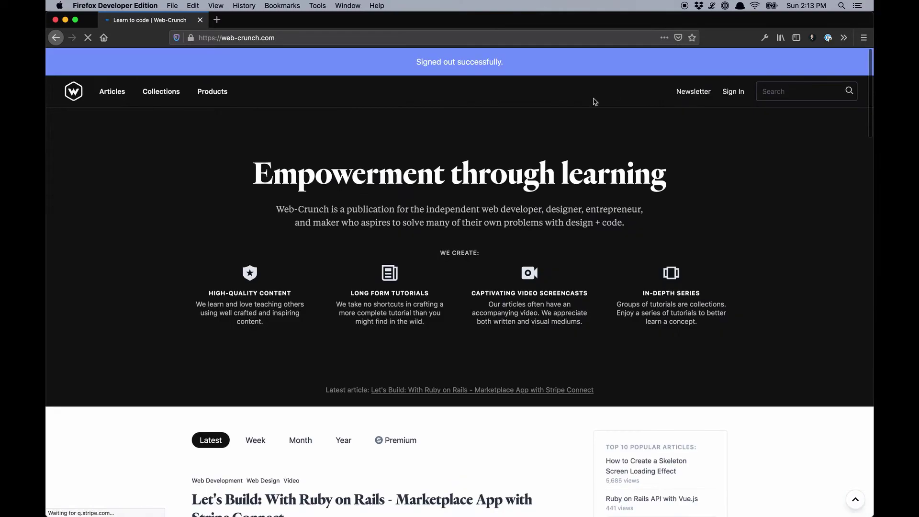
pyautogui.scroll(-6, 594, 102)
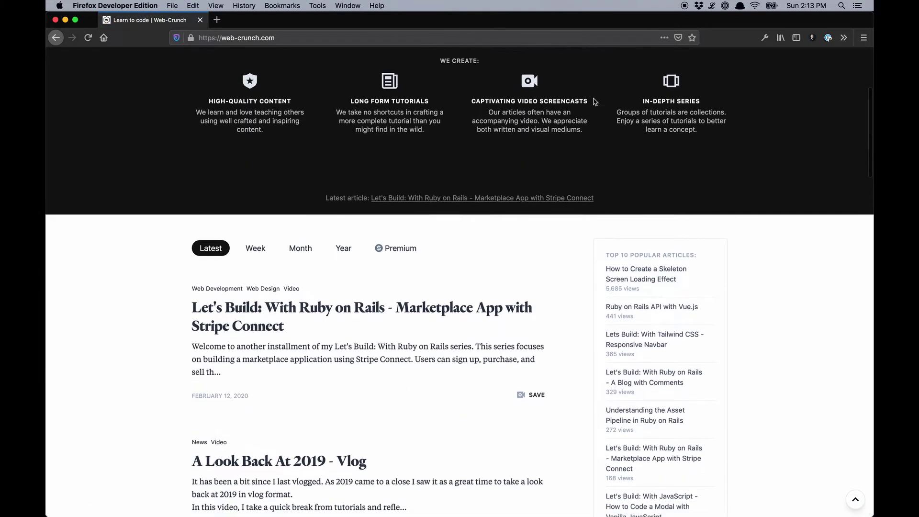
pyautogui.scroll(6, 595, 101)
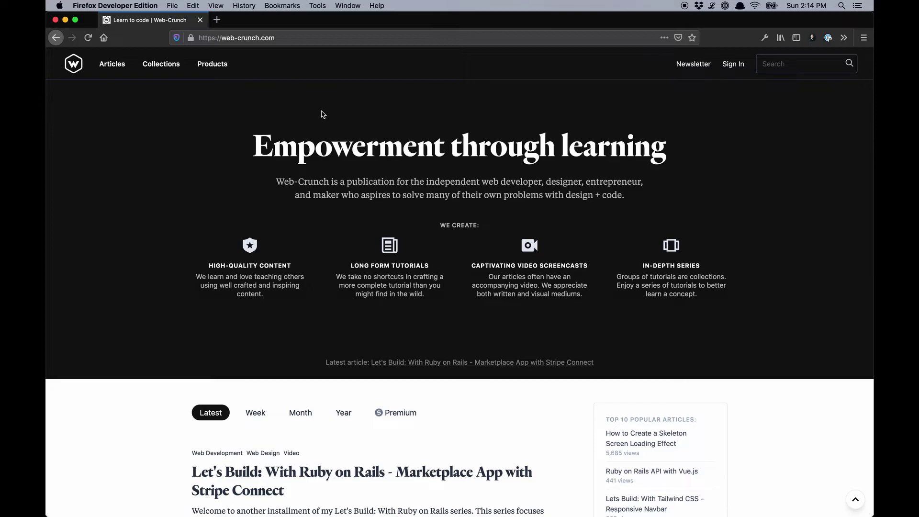
pyautogui.scroll(-4, 323, 113)
pyautogui.scroll(4, 323, 114)
pyautogui.scroll(-5, 316, 144)
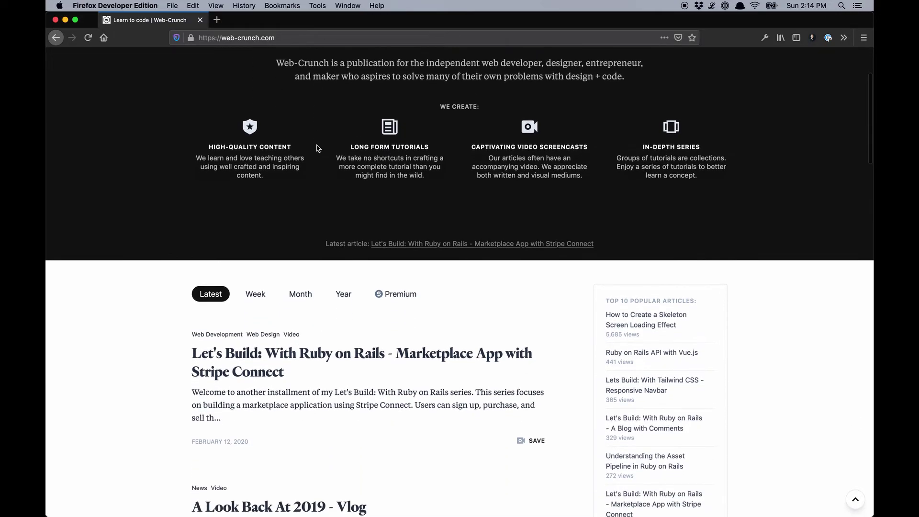
pyautogui.scroll(5, 316, 148)
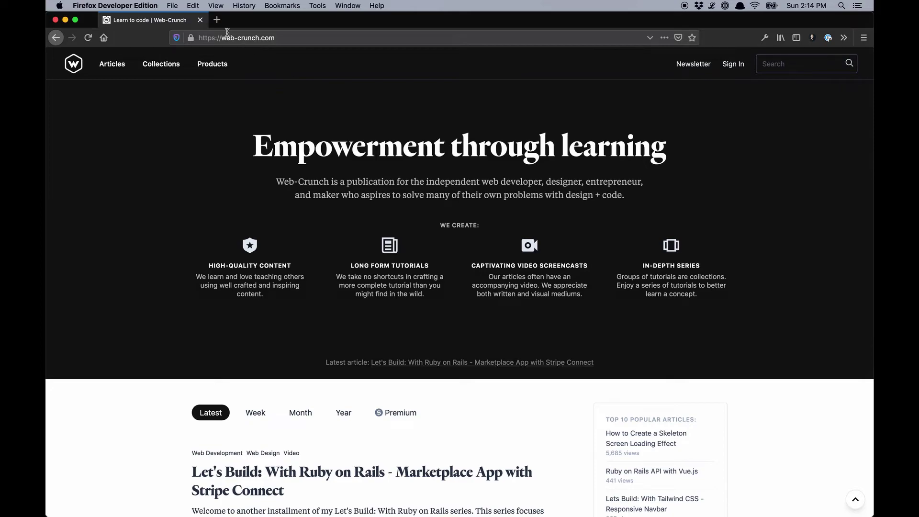
# Load honeybadger.io in a new tab and scroll through its homepage
pyautogui.click(218, 21)
pyautogui.write('honeybadger.iop')
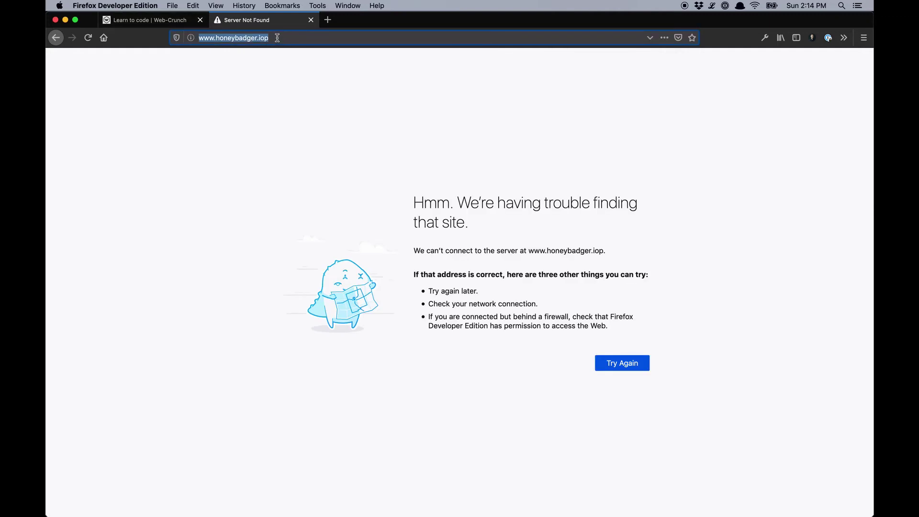
pyautogui.press('BackSpace')
pyautogui.click(203, 38)
pyautogui.press('BackSpace')
pyautogui.press('BackSpace')
pyautogui.press('BackSpace')
pyautogui.press('BackSpace')
pyautogui.press('Return')
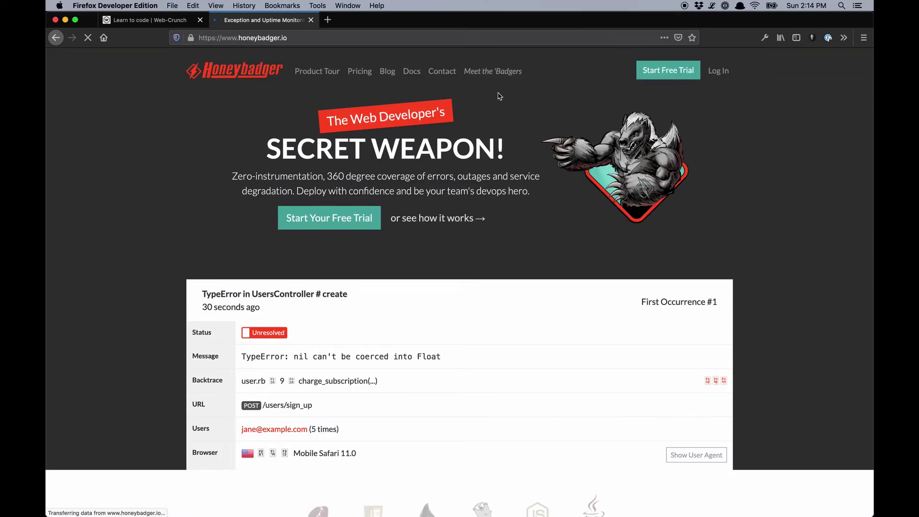
pyautogui.scroll(-2, 498, 95)
pyautogui.scroll(2, 498, 95)
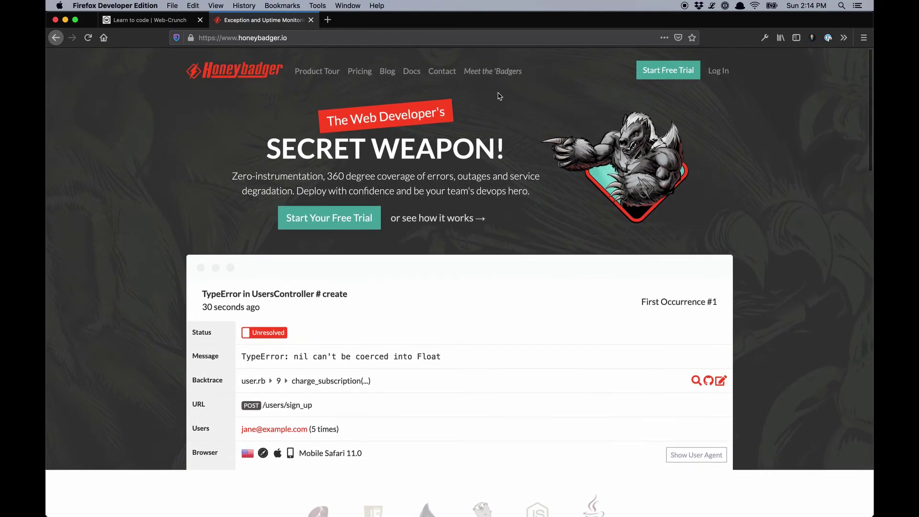
pyautogui.scroll(-15, 499, 96)
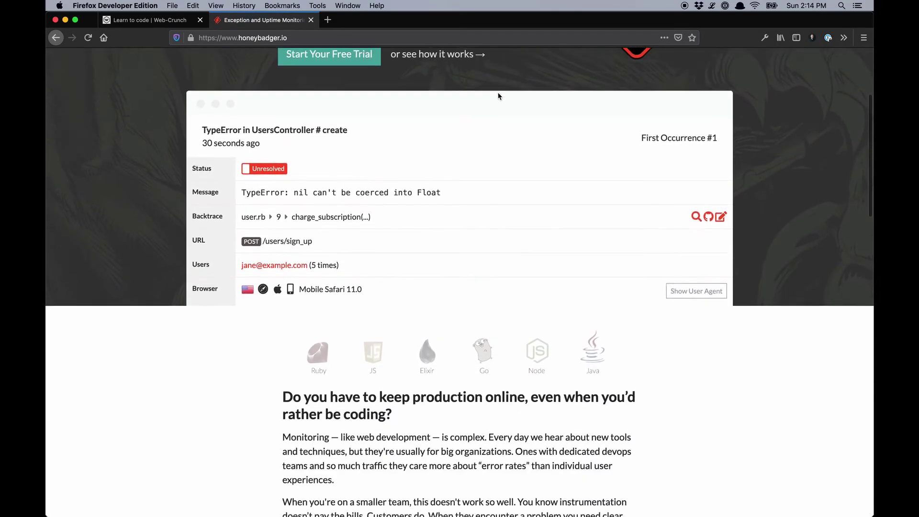
pyautogui.scroll(15, 498, 96)
pyautogui.scroll(-6, 498, 96)
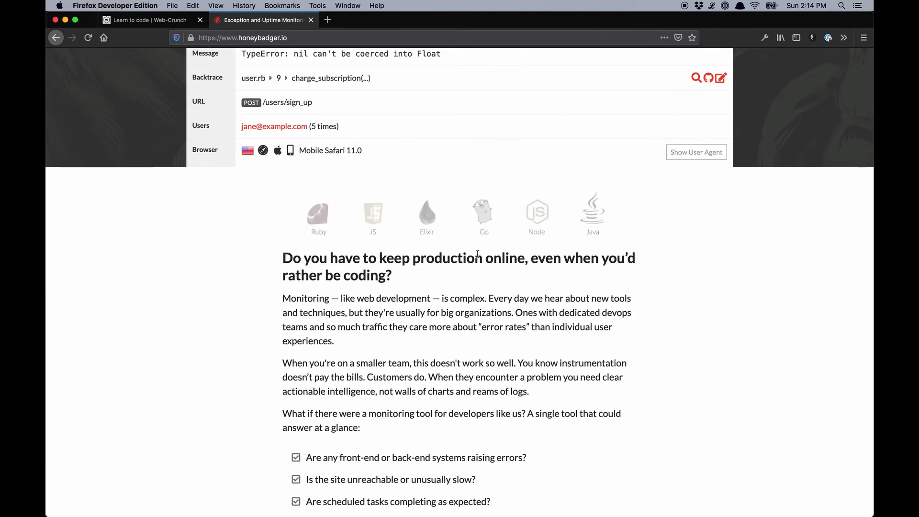
pyautogui.scroll(3, 477, 253)
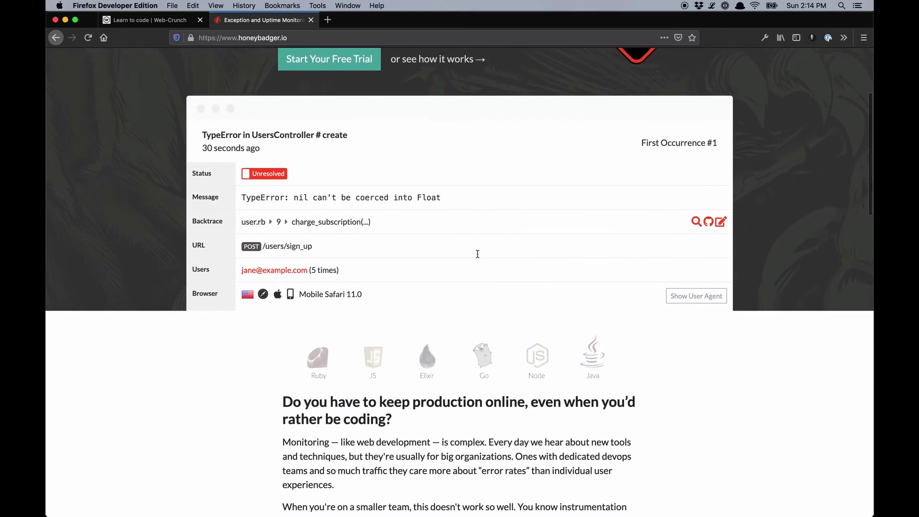
pyautogui.scroll(4, 478, 254)
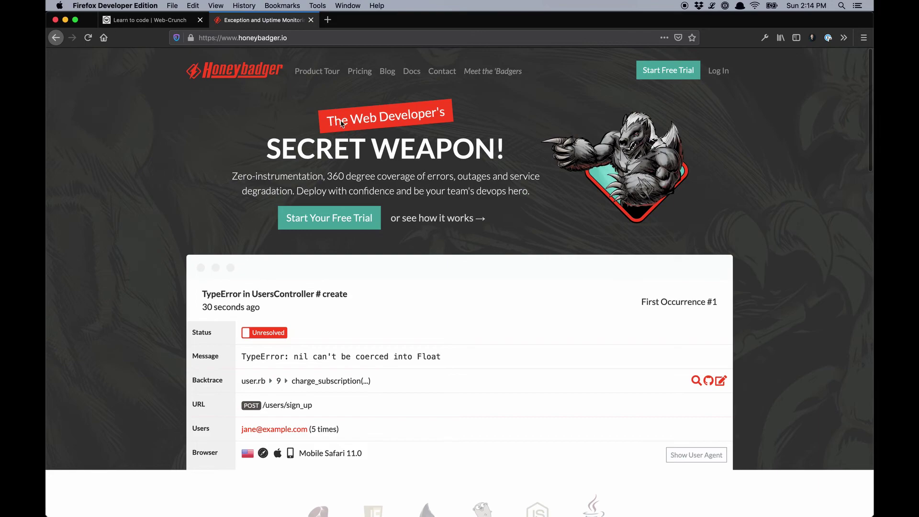
# Go to the Plans & Pricing page and view the Solo Plan details
pyautogui.click(359, 71)
pyautogui.scroll(-2, 360, 229)
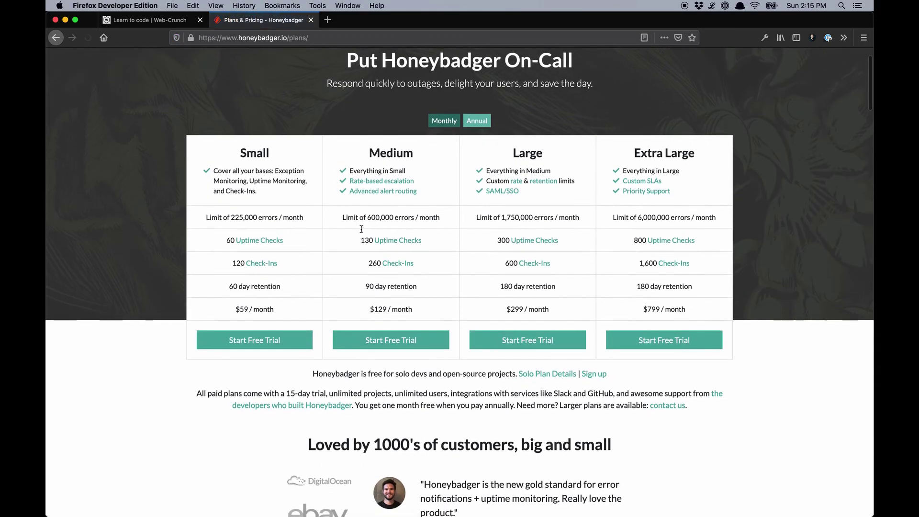
pyautogui.scroll(-2, 374, 341)
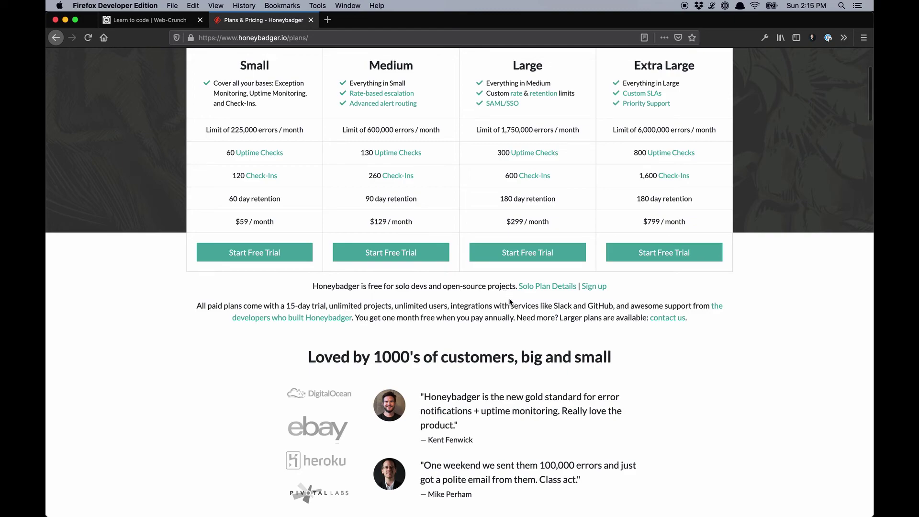
pyautogui.click(551, 287)
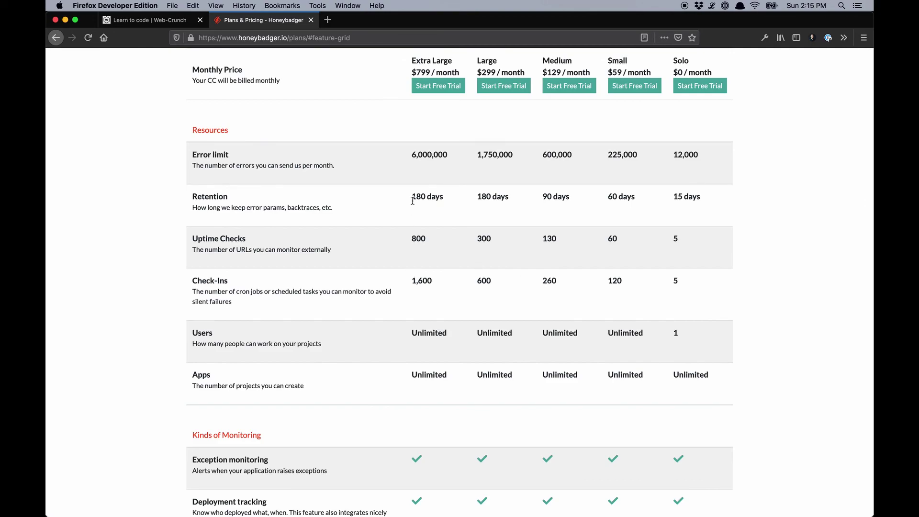
pyautogui.scroll(20, 413, 200)
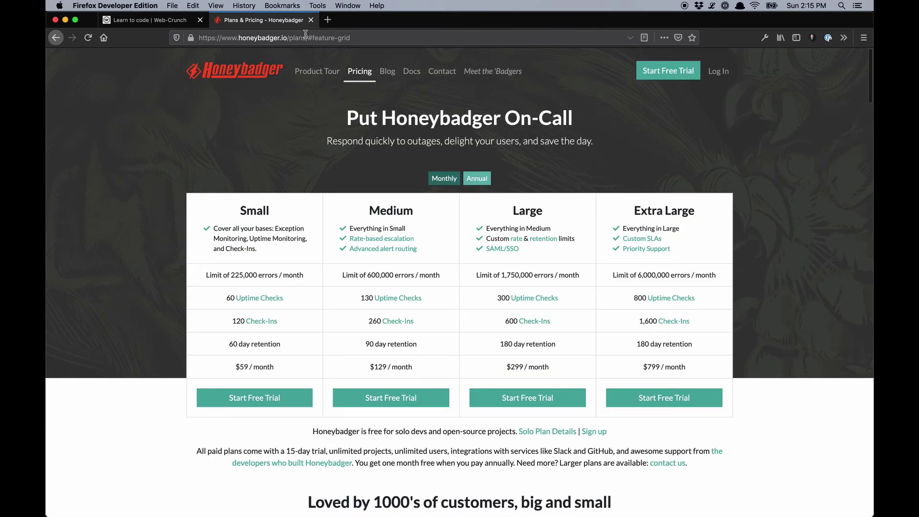
# Close the Honeybadger tab to return to the Web-Crunch tab
pyautogui.click(311, 20)
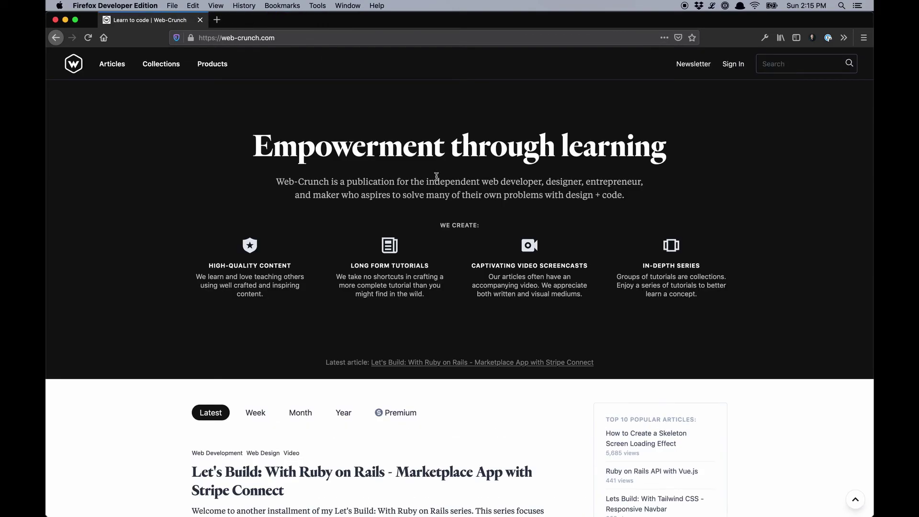